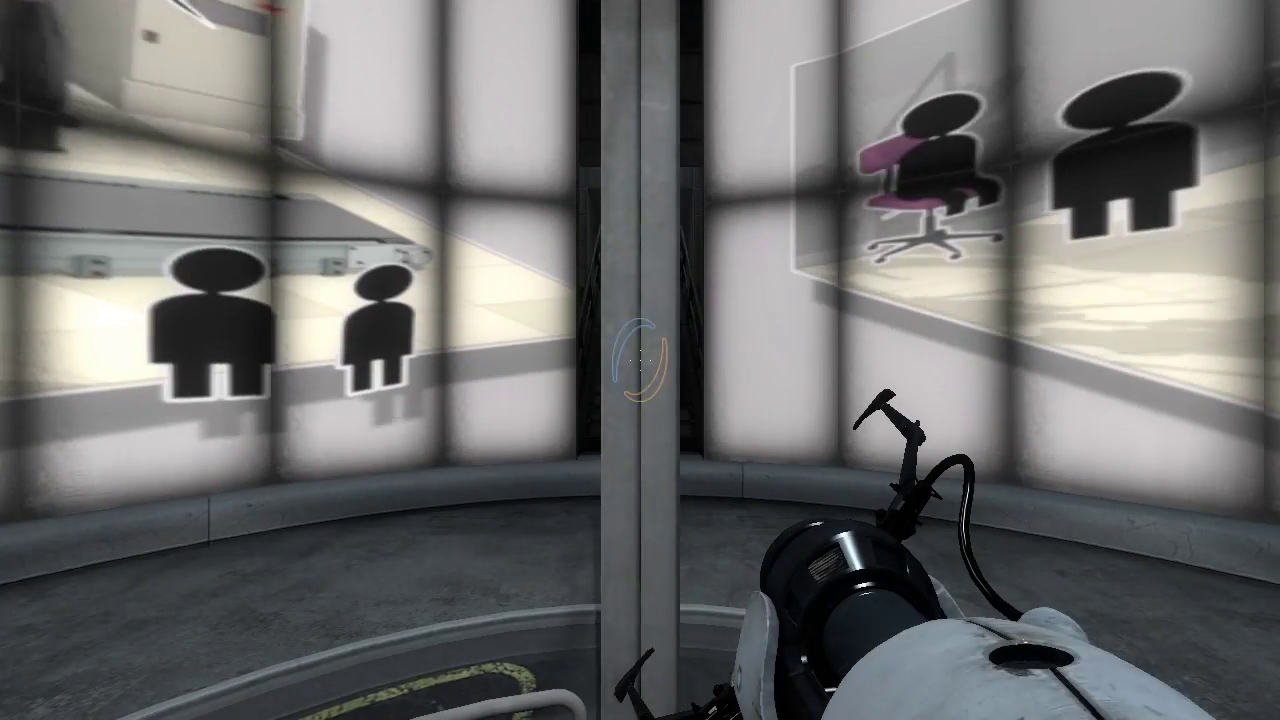
- Walk from the arrival elevator, up the stairs and through the round door to the 31/494 sign
{"action": "key", "text": "w"}
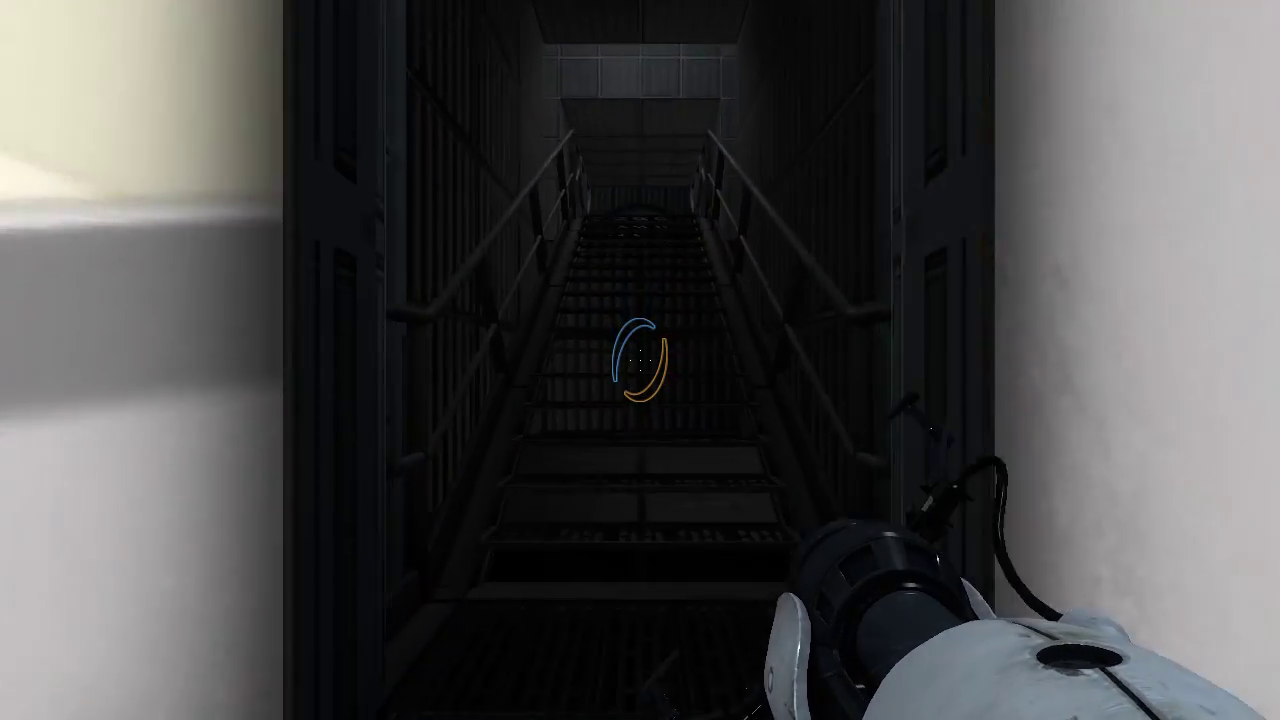
{"action": "key", "text": "w"}
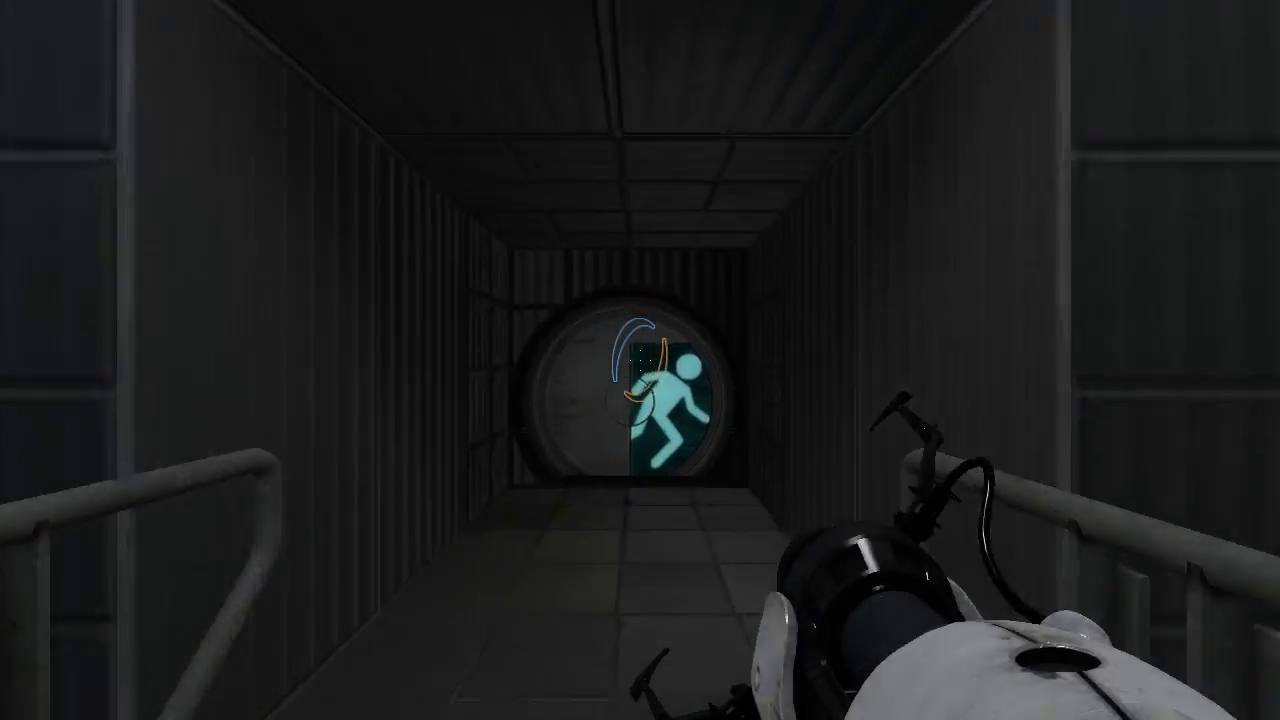
{"action": "key", "text": "w"}
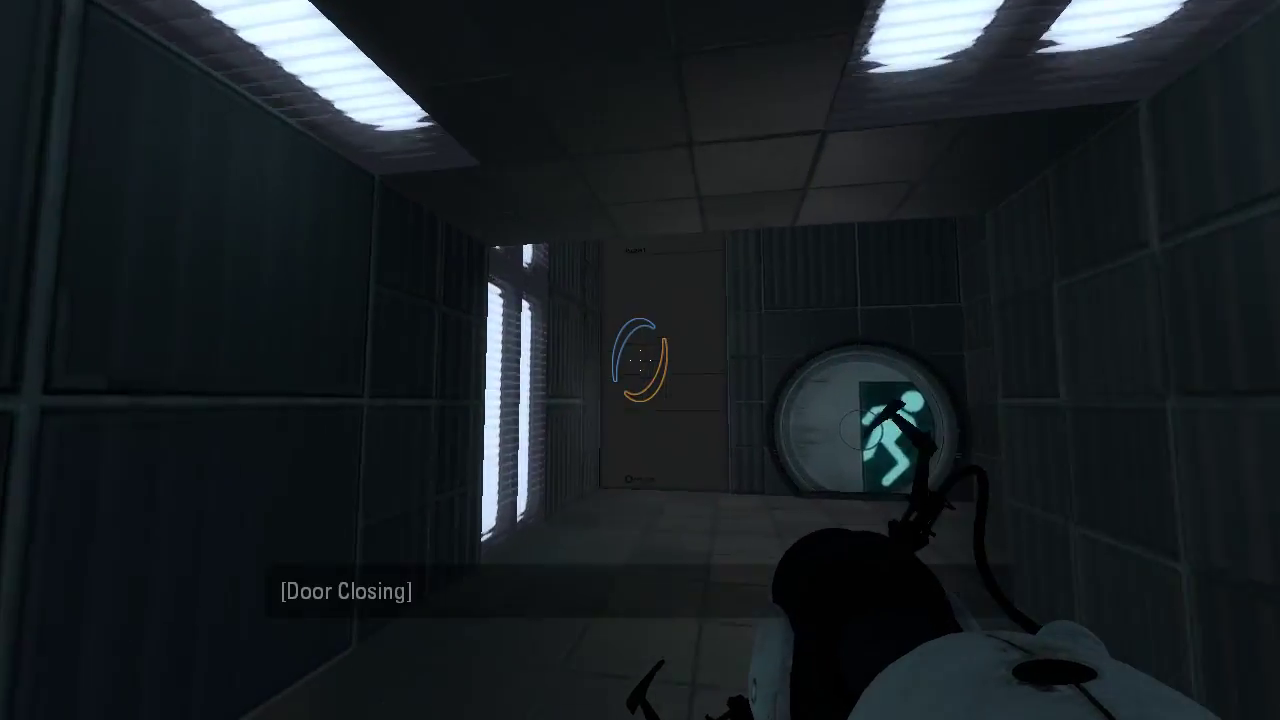
- Enter the test chamber, drop to the lower floor and throw the held cube
{"action": "key", "text": "w"}
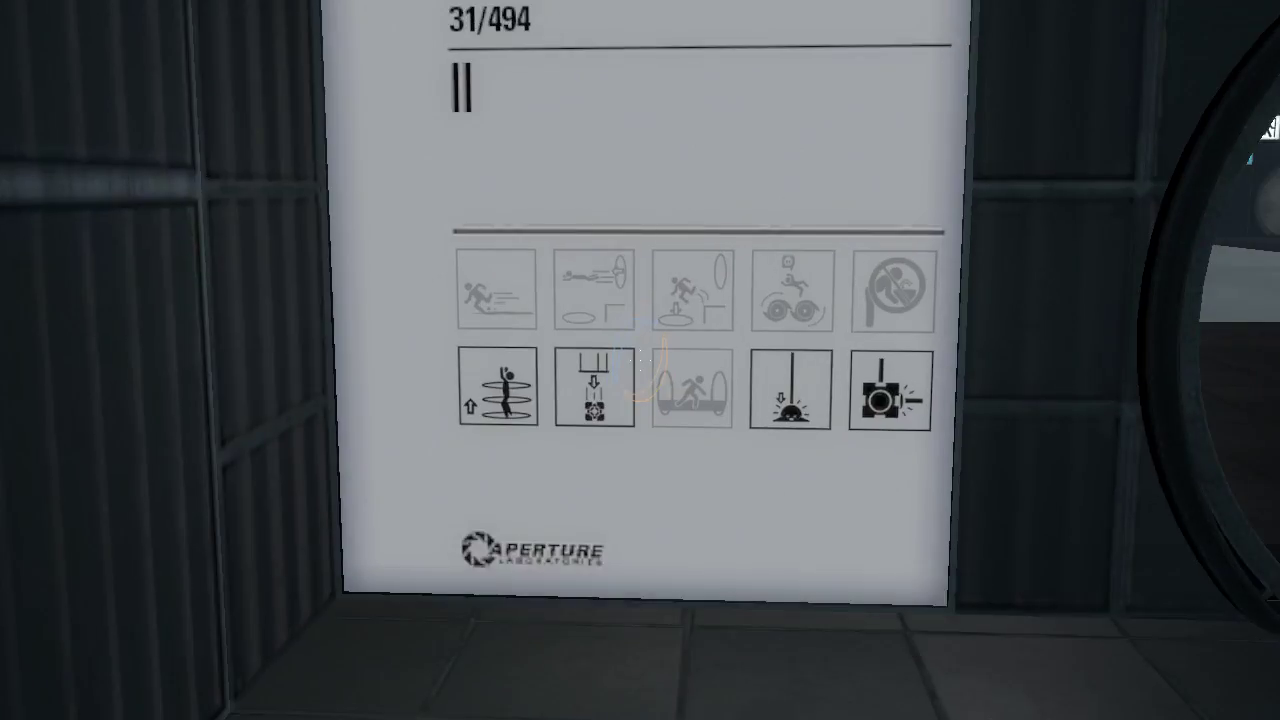
{"action": "key", "text": "w"}
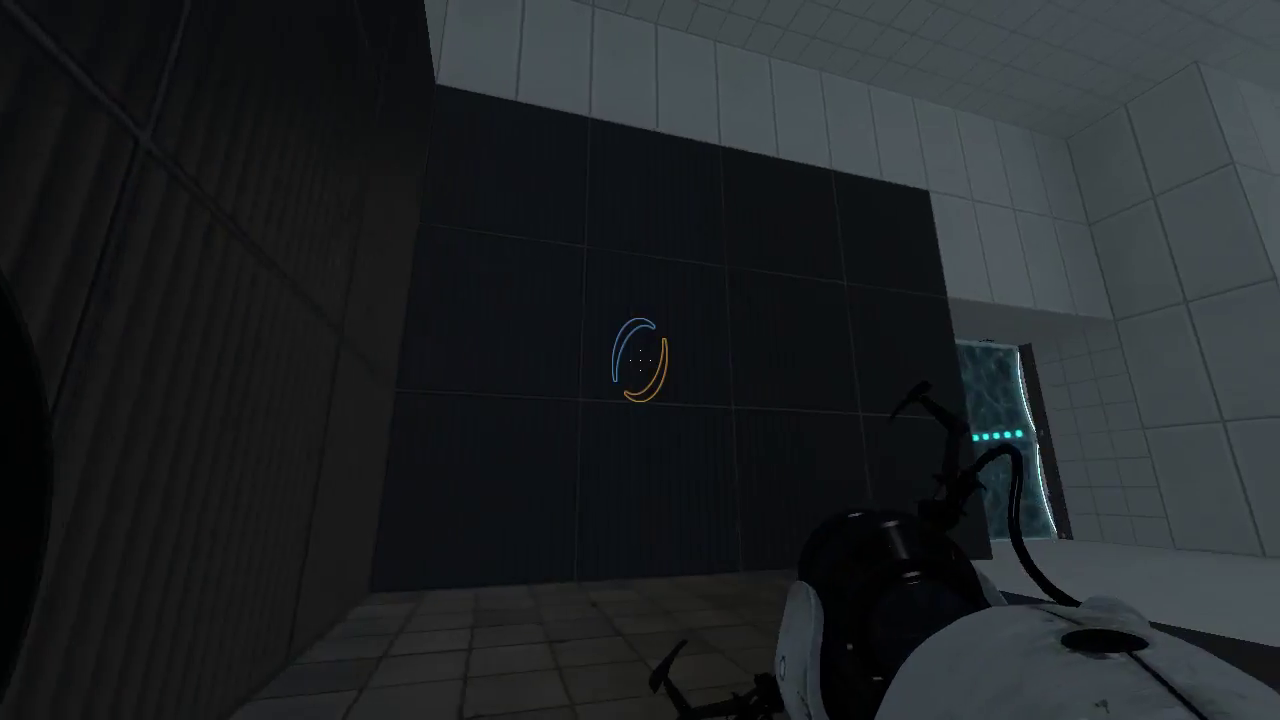
{"action": "key", "text": "w"}
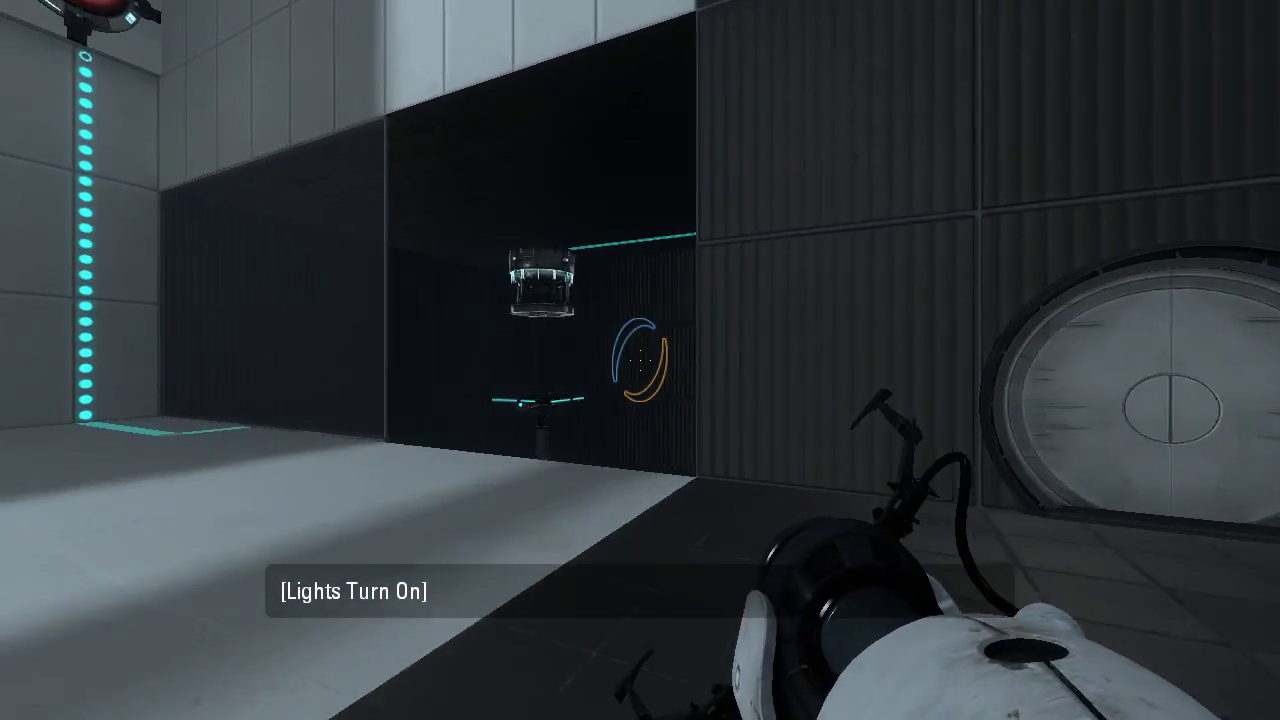
{"action": "key", "text": "w"}
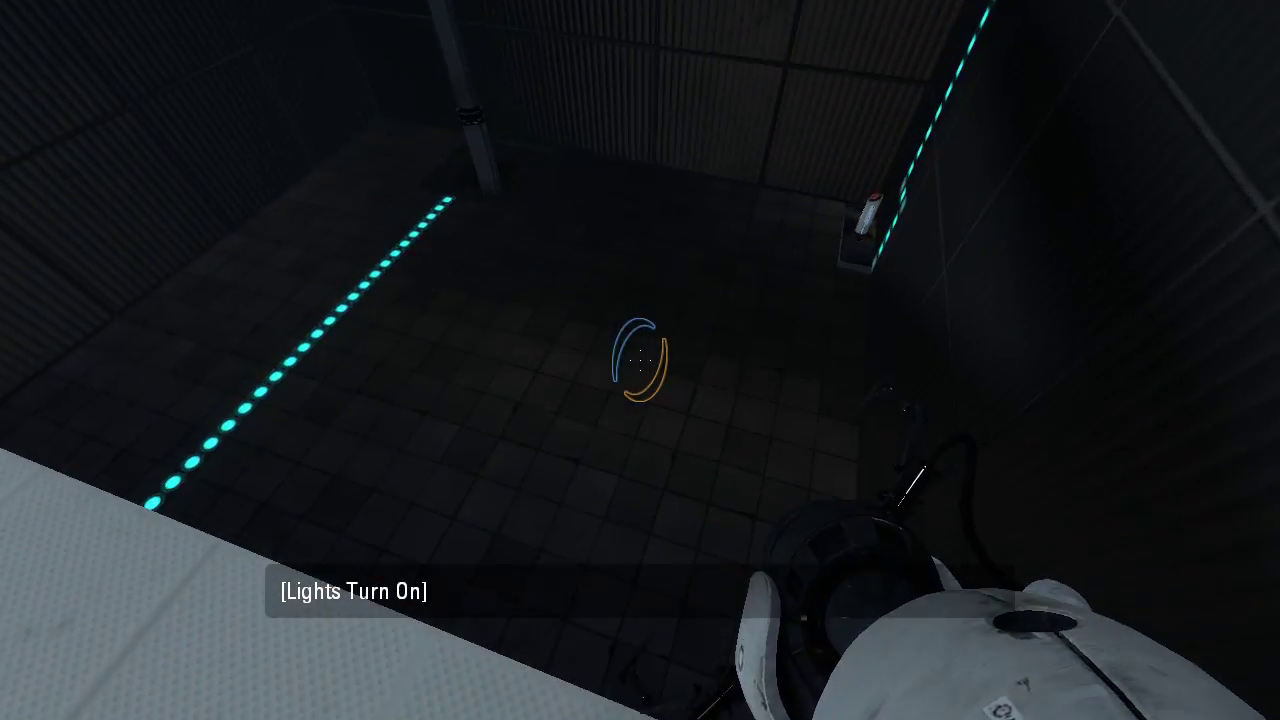
{"action": "key", "text": "w"}
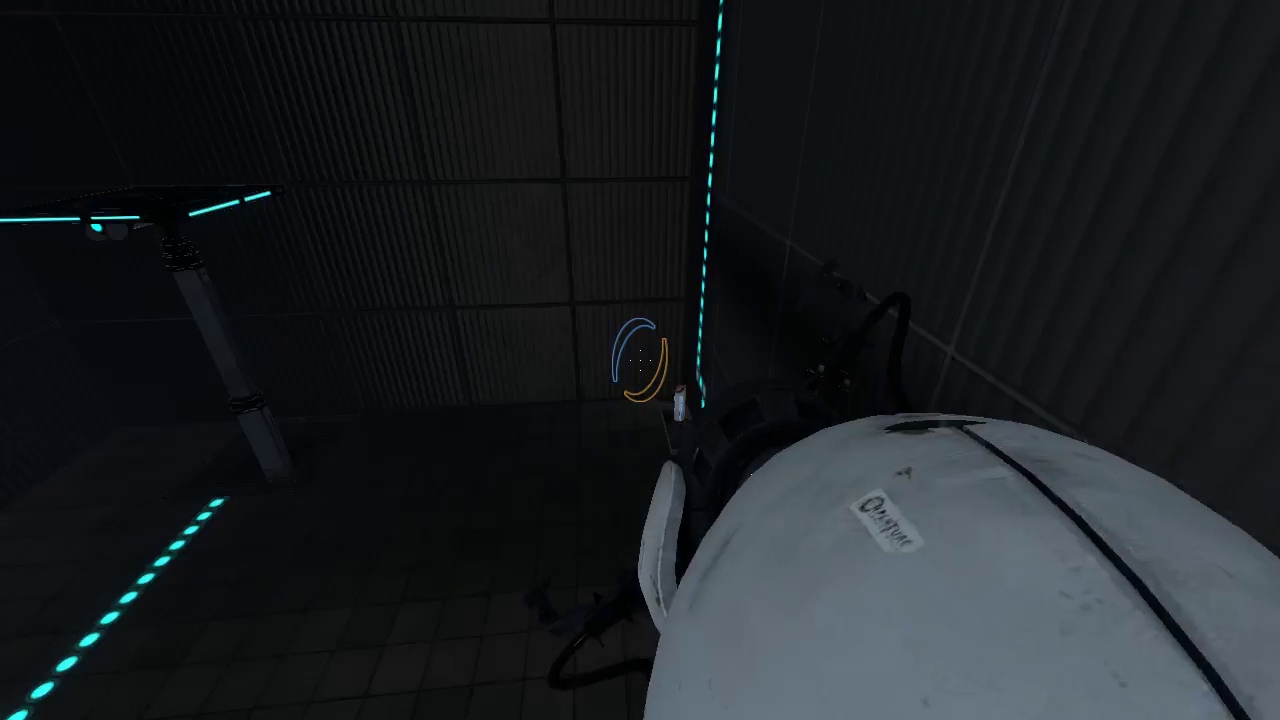
{"action": "left_click", "coordinate": [640, 360]}
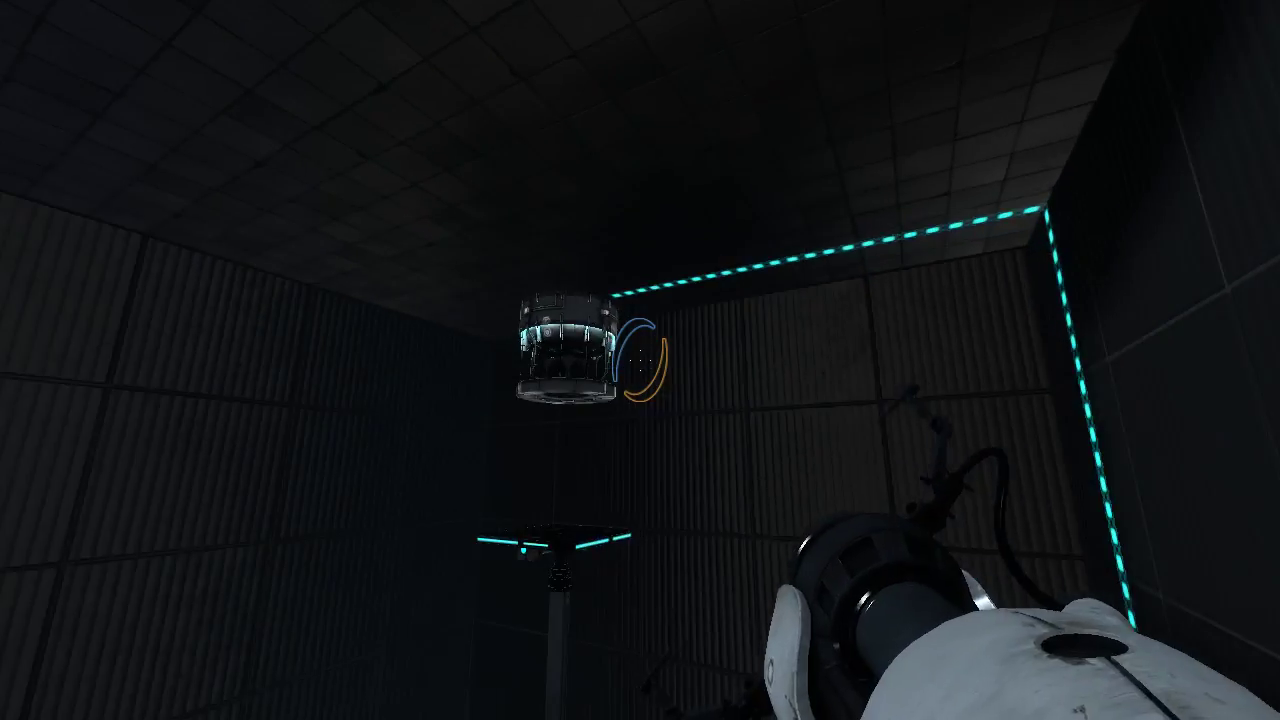
- Pass through the portal into the bright chamber, then return to the dark pedestal area
{"action": "key", "text": "w"}
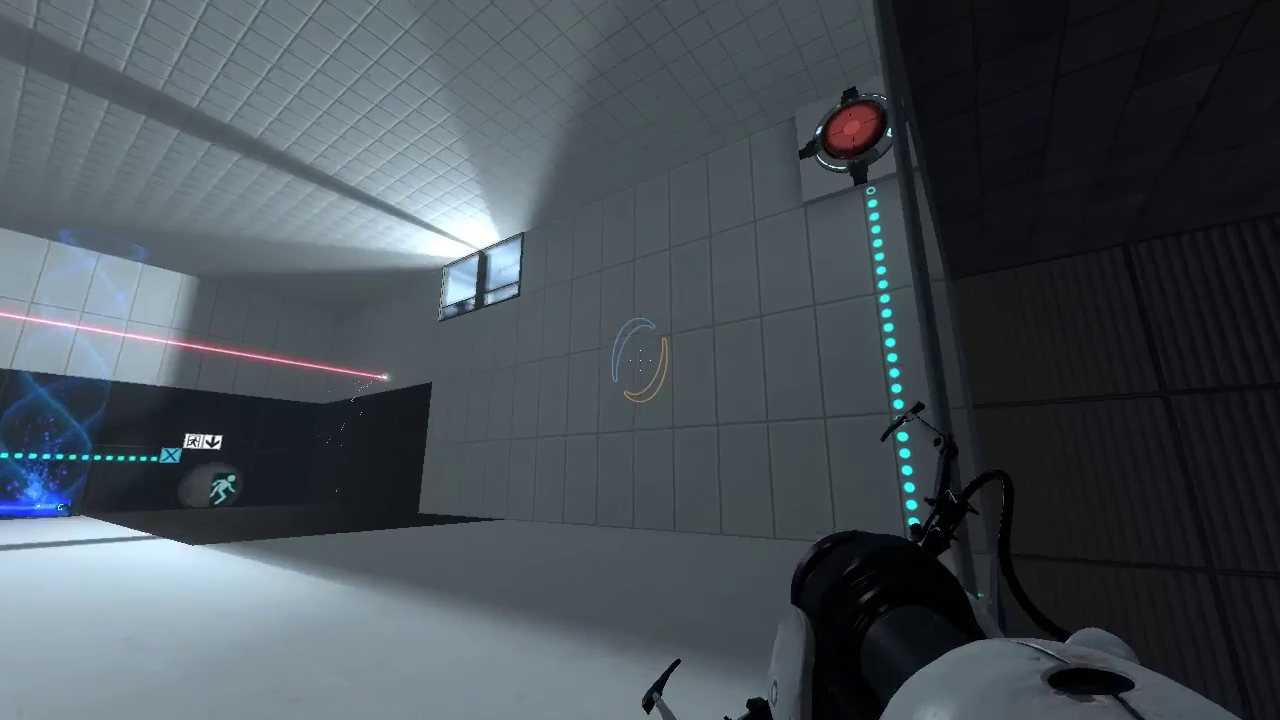
{"action": "key", "text": "w"}
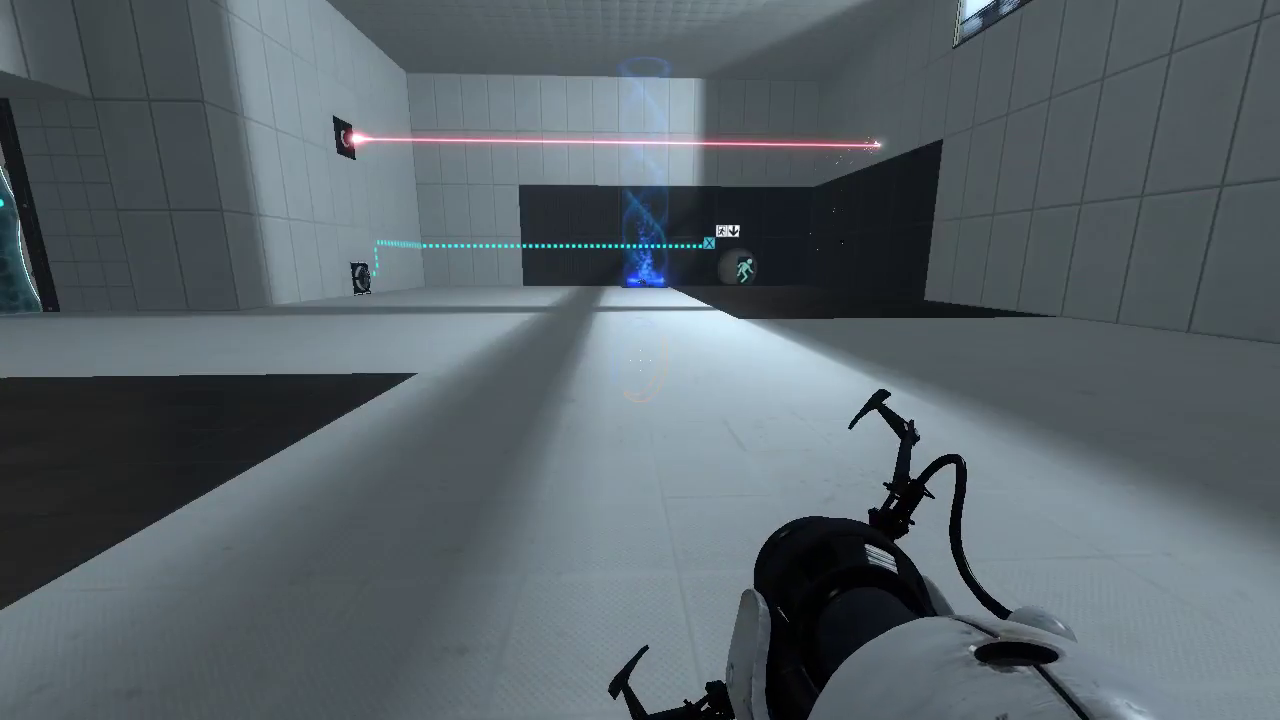
{"action": "key", "text": "w"}
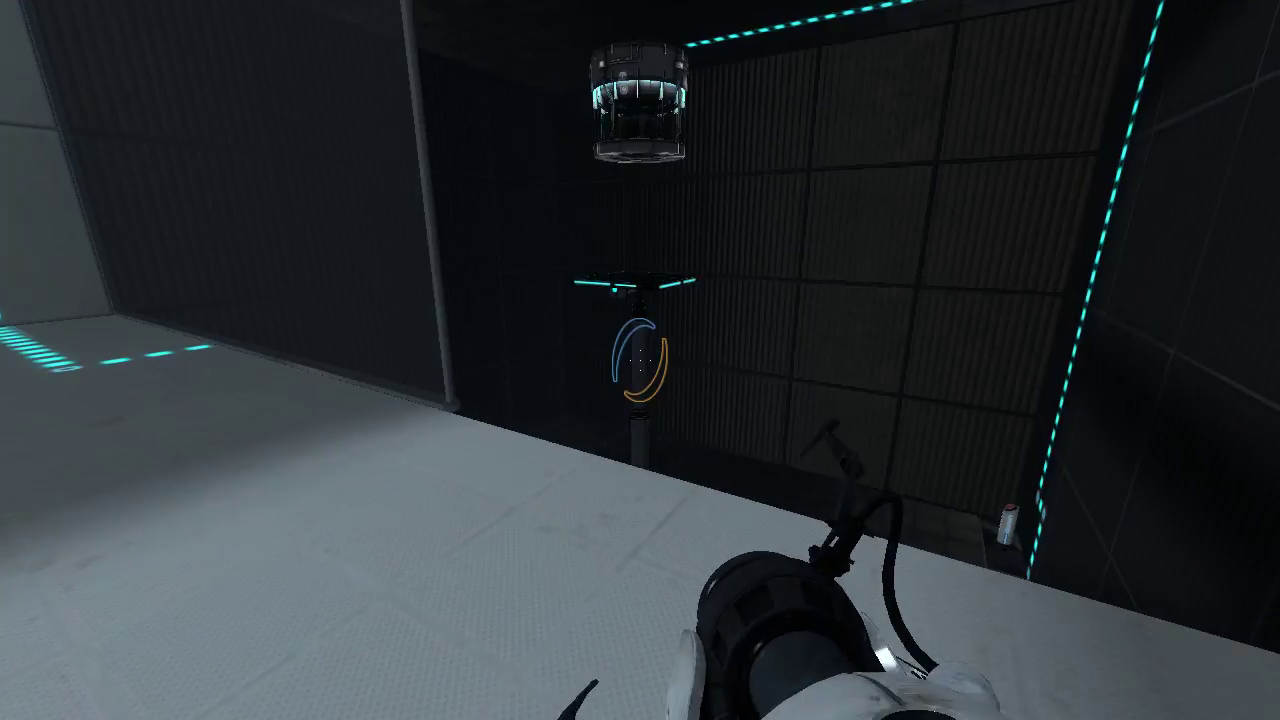
{"action": "key", "text": "w"}
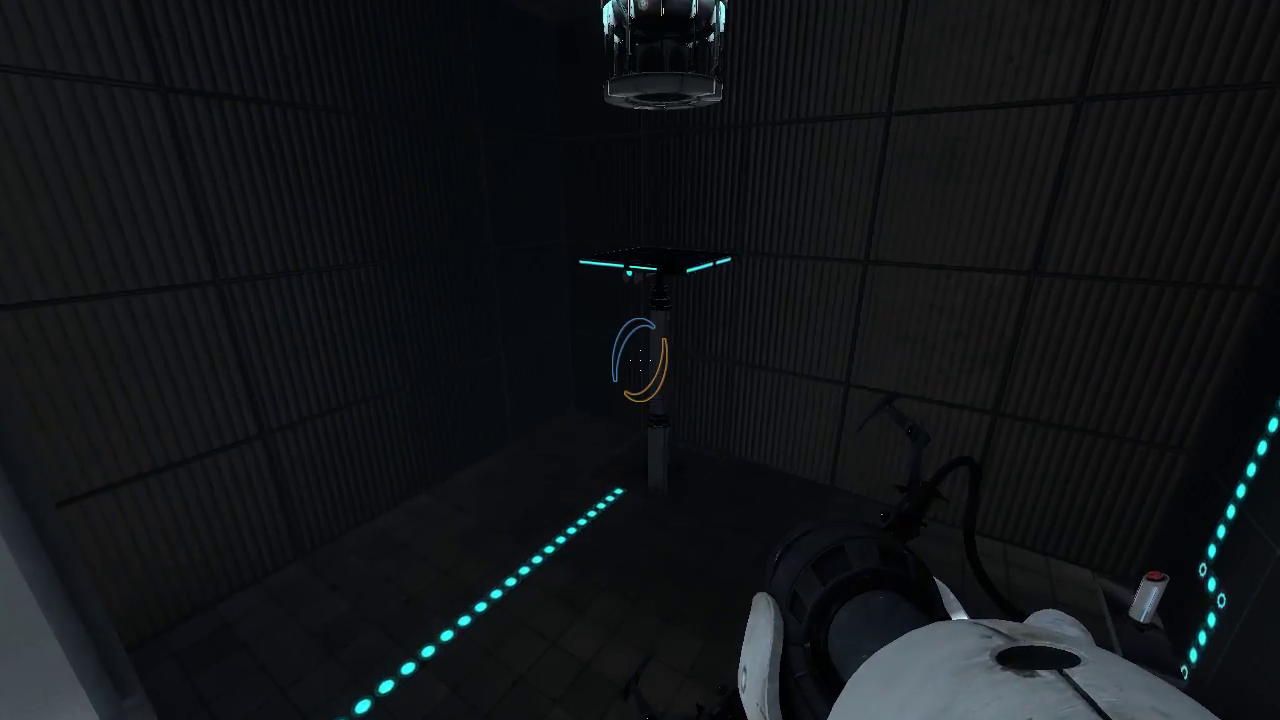
{"action": "key", "text": "w"}
{"action": "key", "text": "w"}
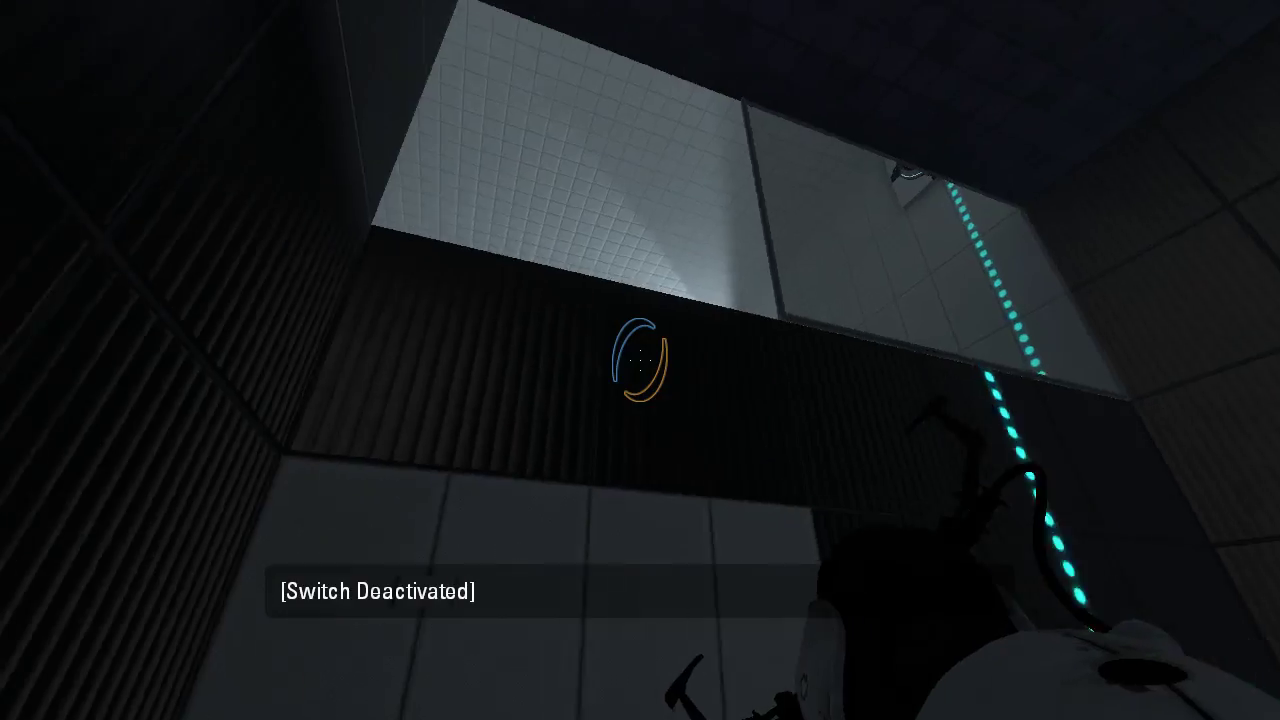
- Link orange and blue portals on the wall and go through to the upper area
{"action": "right_click", "coordinate": [640, 360]}
{"action": "left_click", "coordinate": [640, 360]}
{"action": "key", "text": "w"}
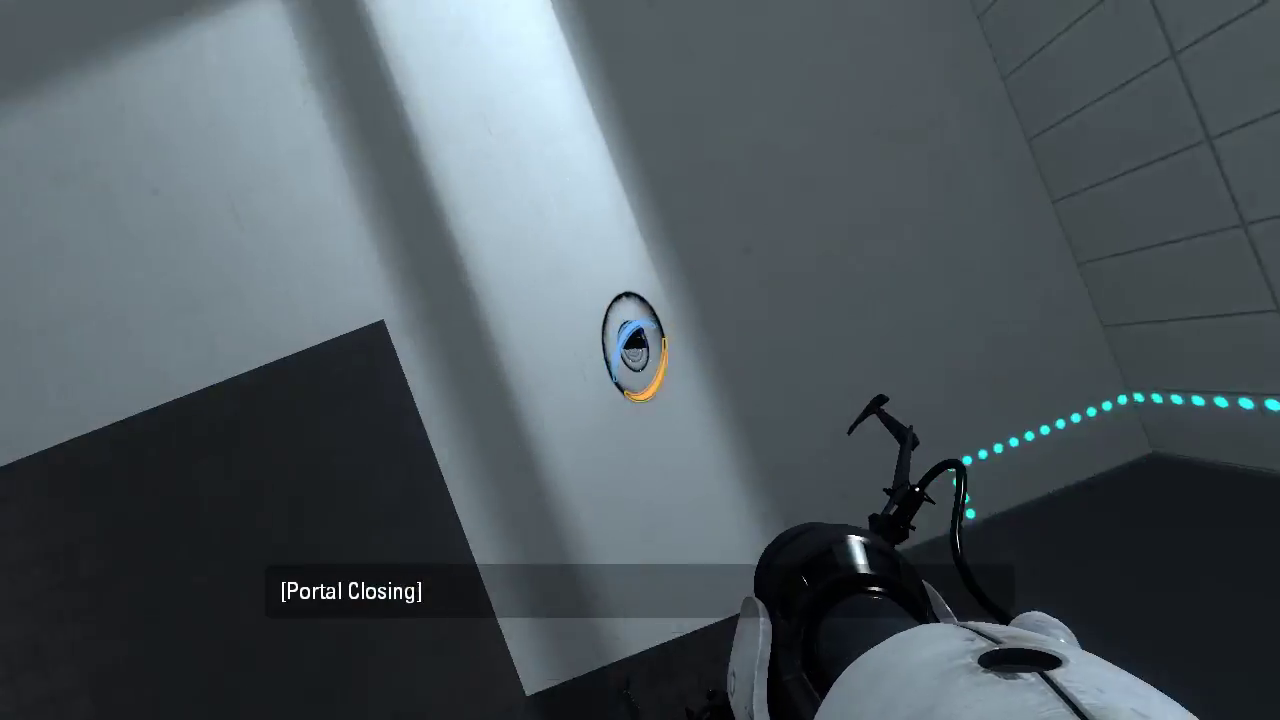
{"action": "key", "text": "w"}
{"action": "key", "text": "w"}
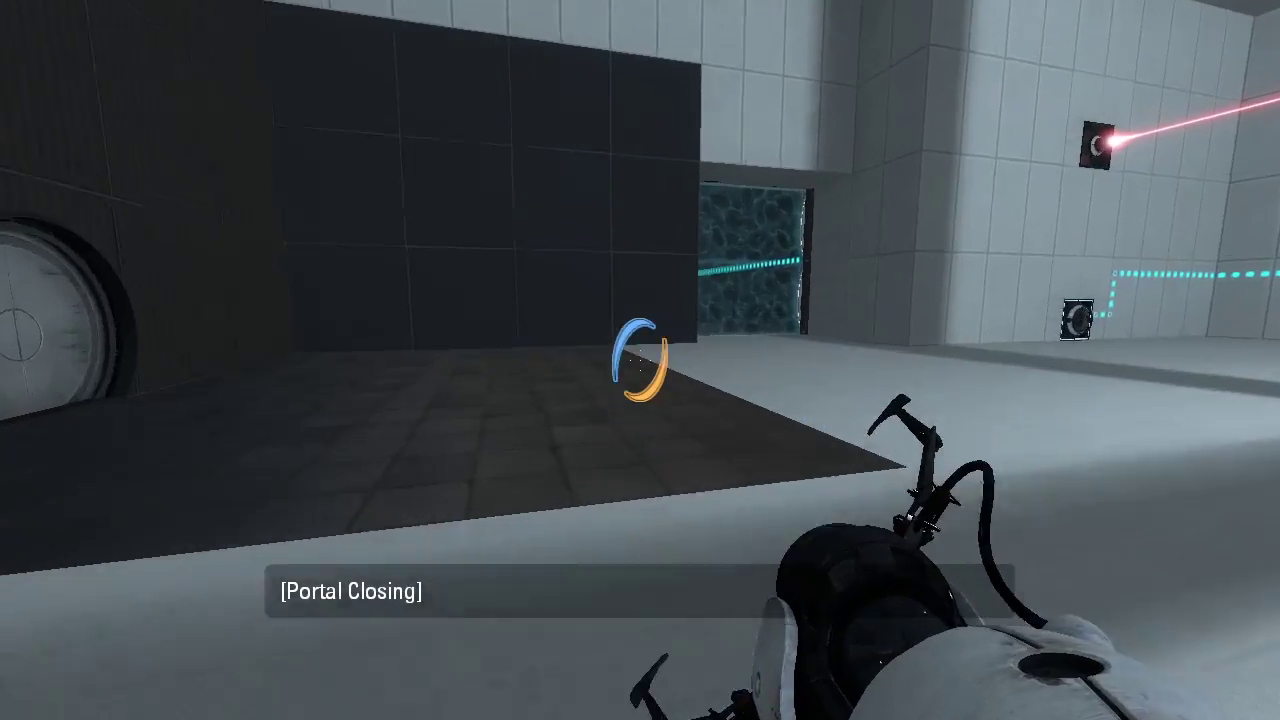
{"action": "key", "text": "w"}
{"action": "key", "text": "w"}
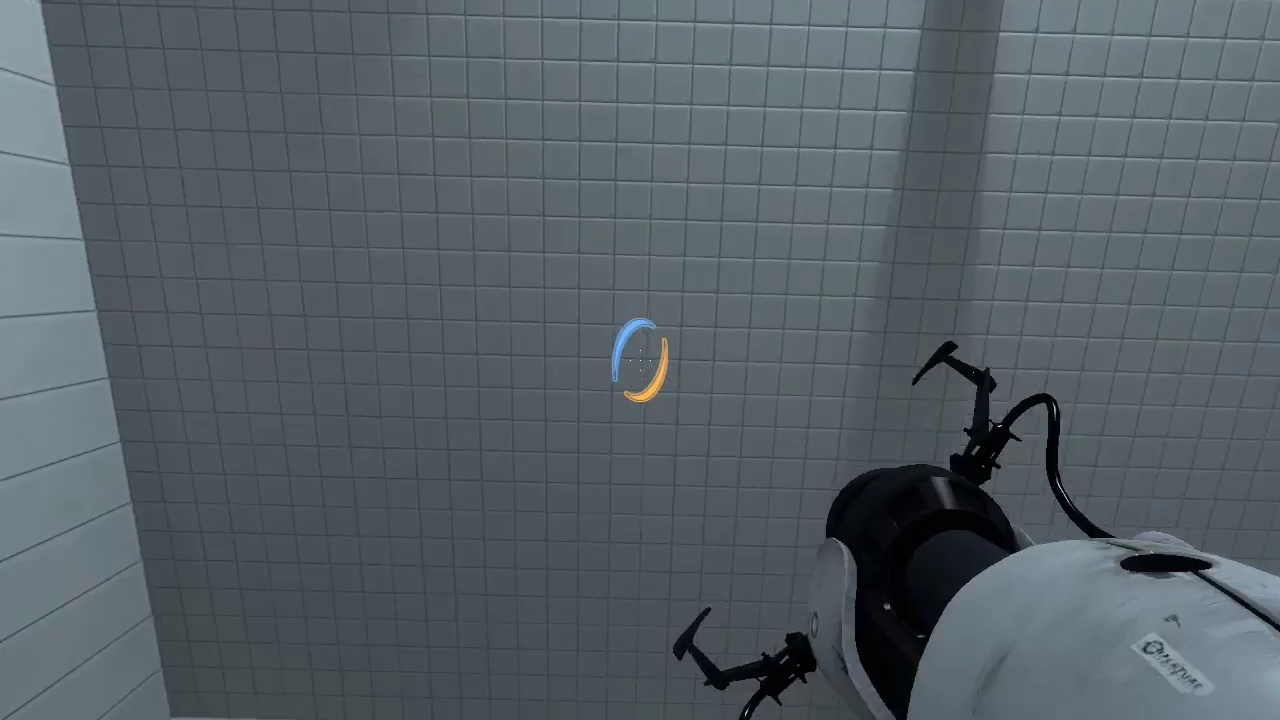
- Place an orange portal across the room, look up, and open a blue portal on the wall
{"action": "right_click", "coordinate": [640, 360]}
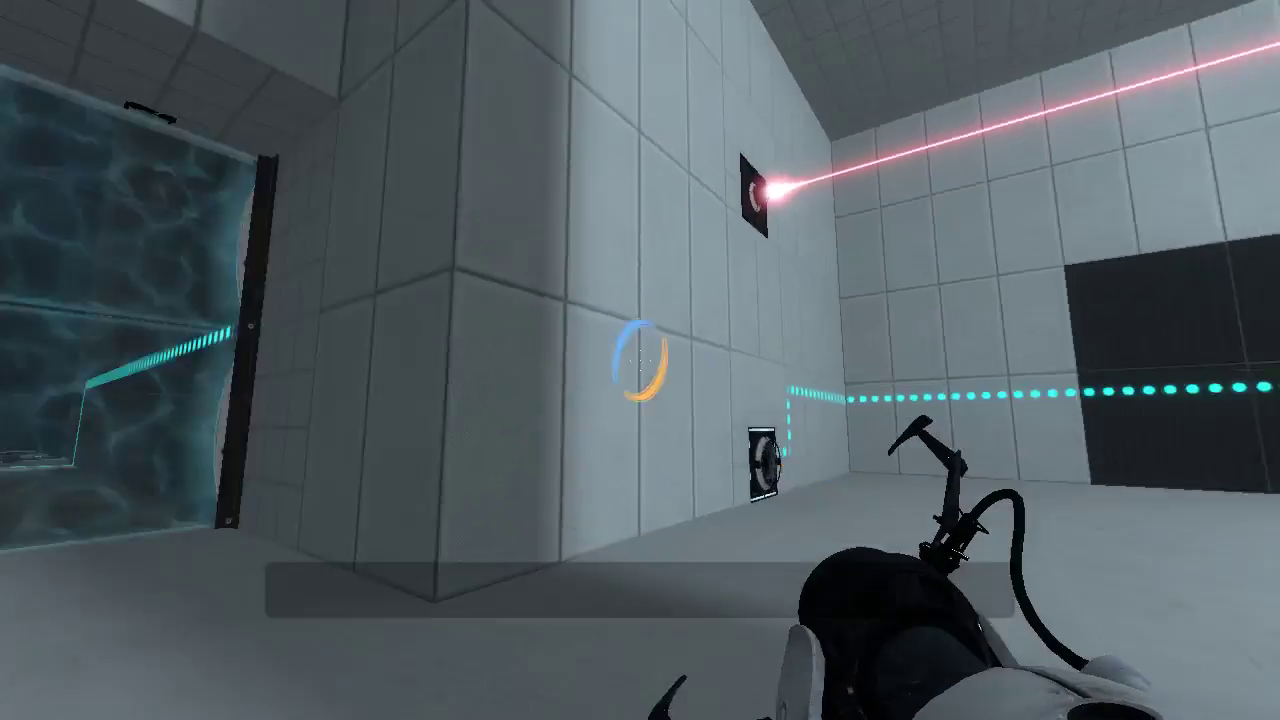
{"action": "left_click_drag", "start_coordinate": [640, 360], "coordinate": [640, 360]}
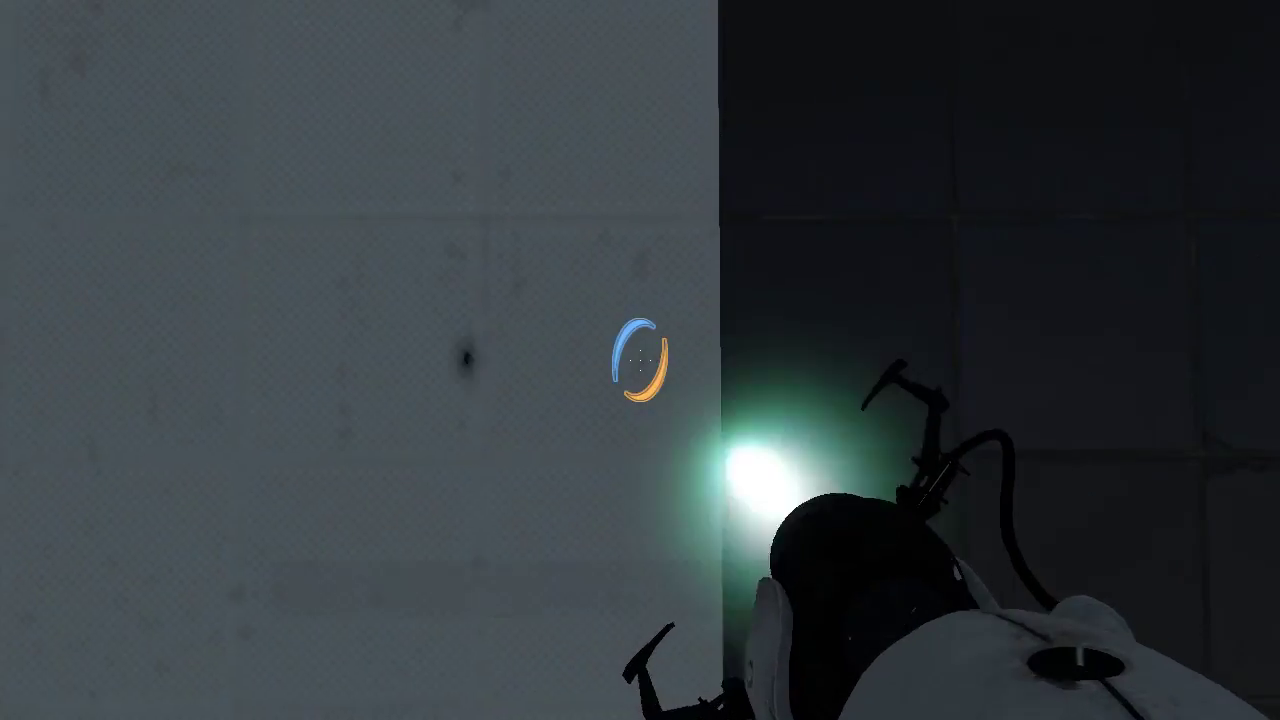
{"action": "left_click", "coordinate": [640, 360]}
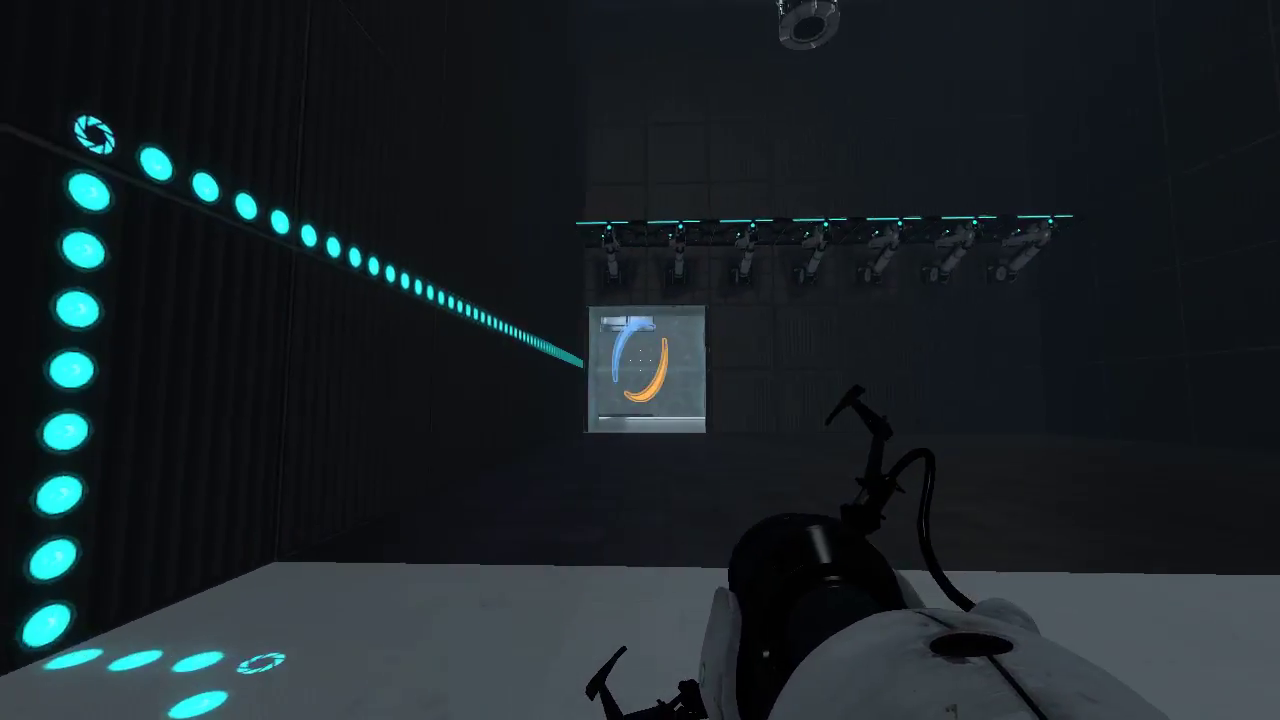
- Step on the floor button, drop through a floor portal, and enter the green-rimmed portal
{"action": "key", "text": "w"}
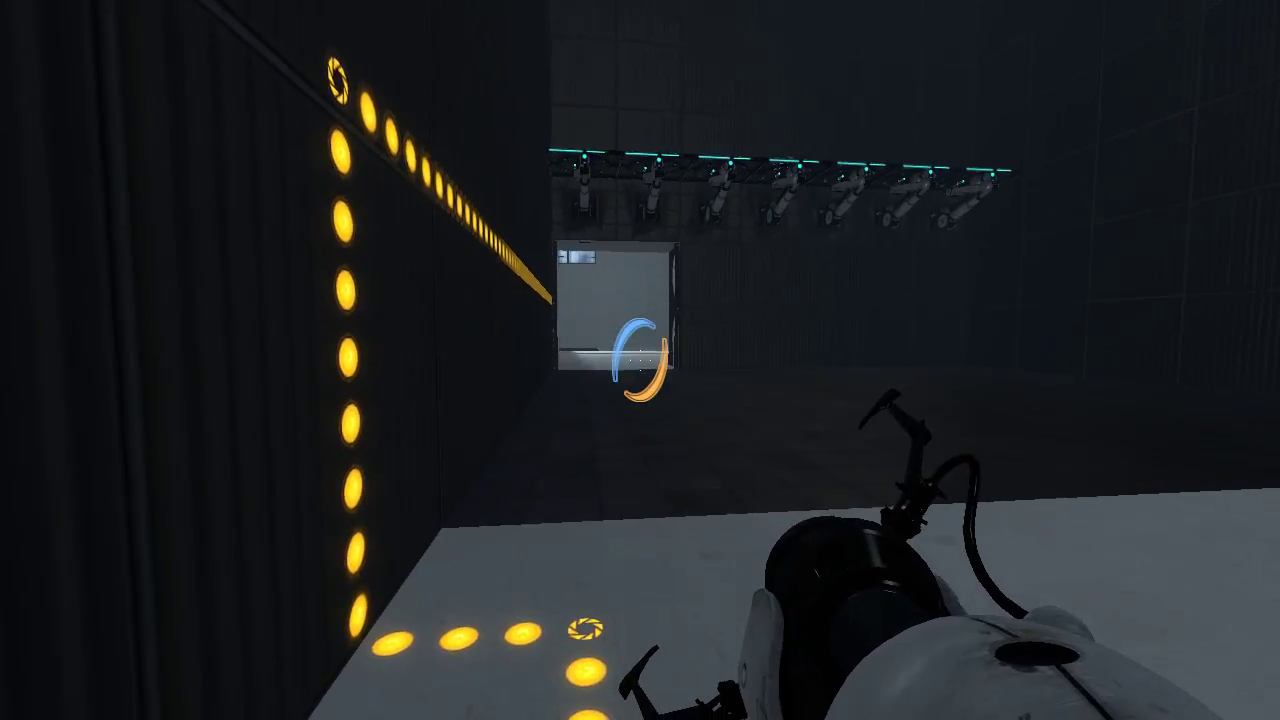
{"action": "right_click", "coordinate": [640, 360]}
{"action": "key", "text": "w"}
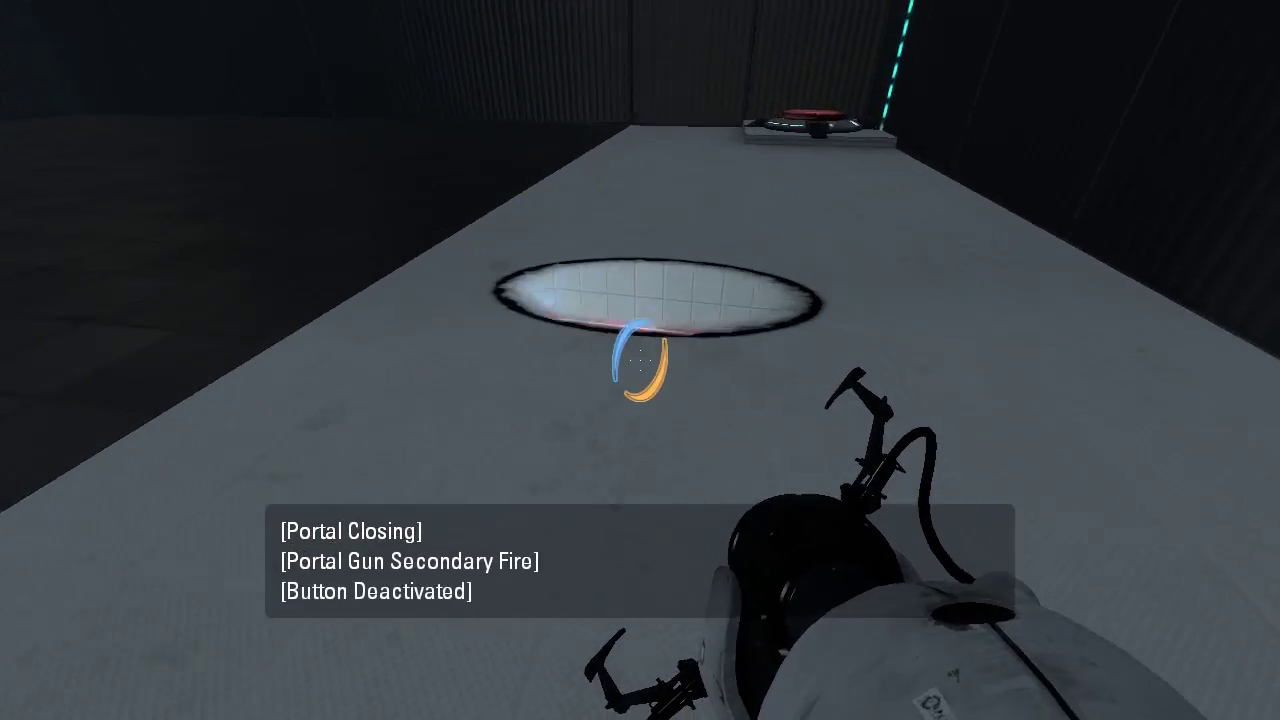
{"action": "key", "text": "w"}
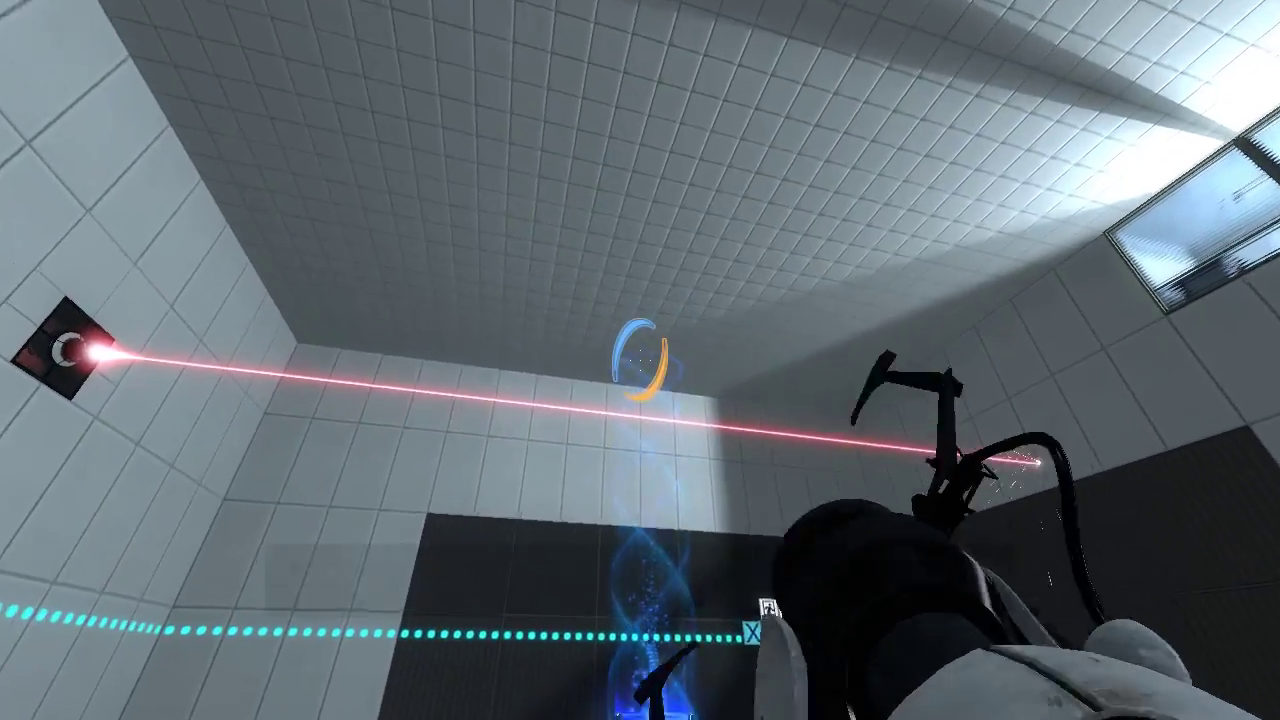
{"action": "right_click", "coordinate": [640, 360]}
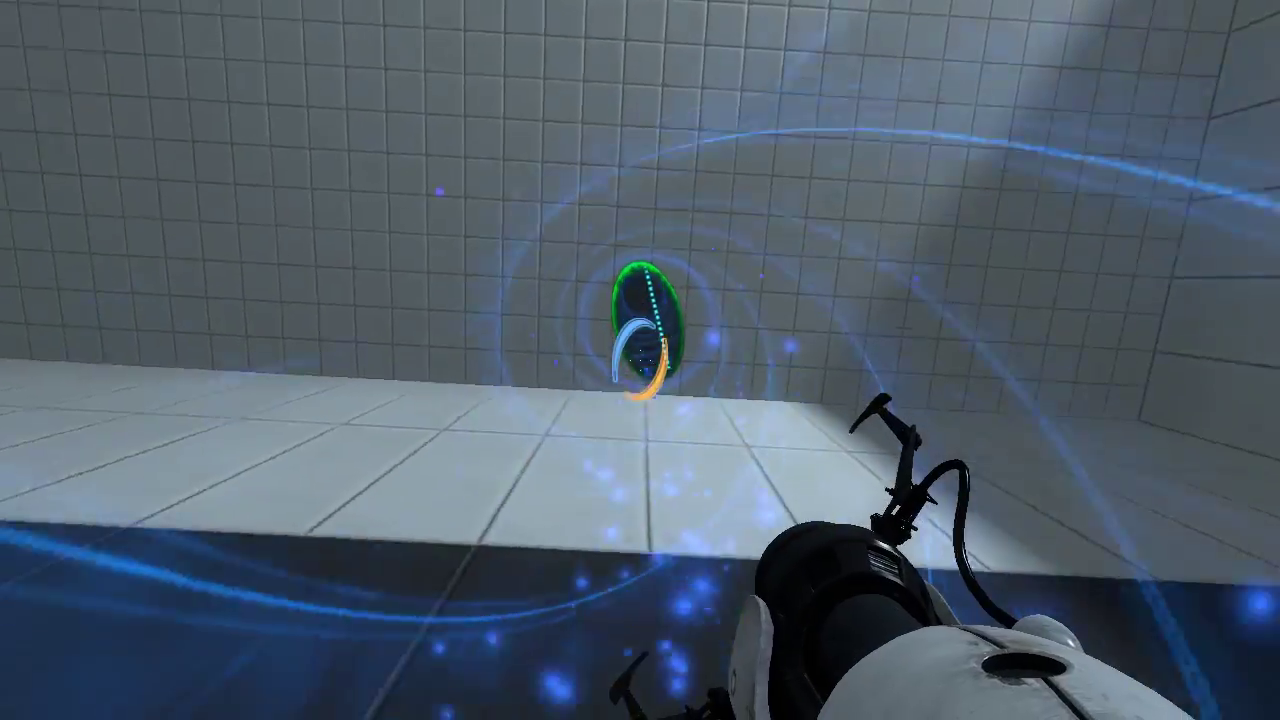
{"action": "key", "text": "w"}
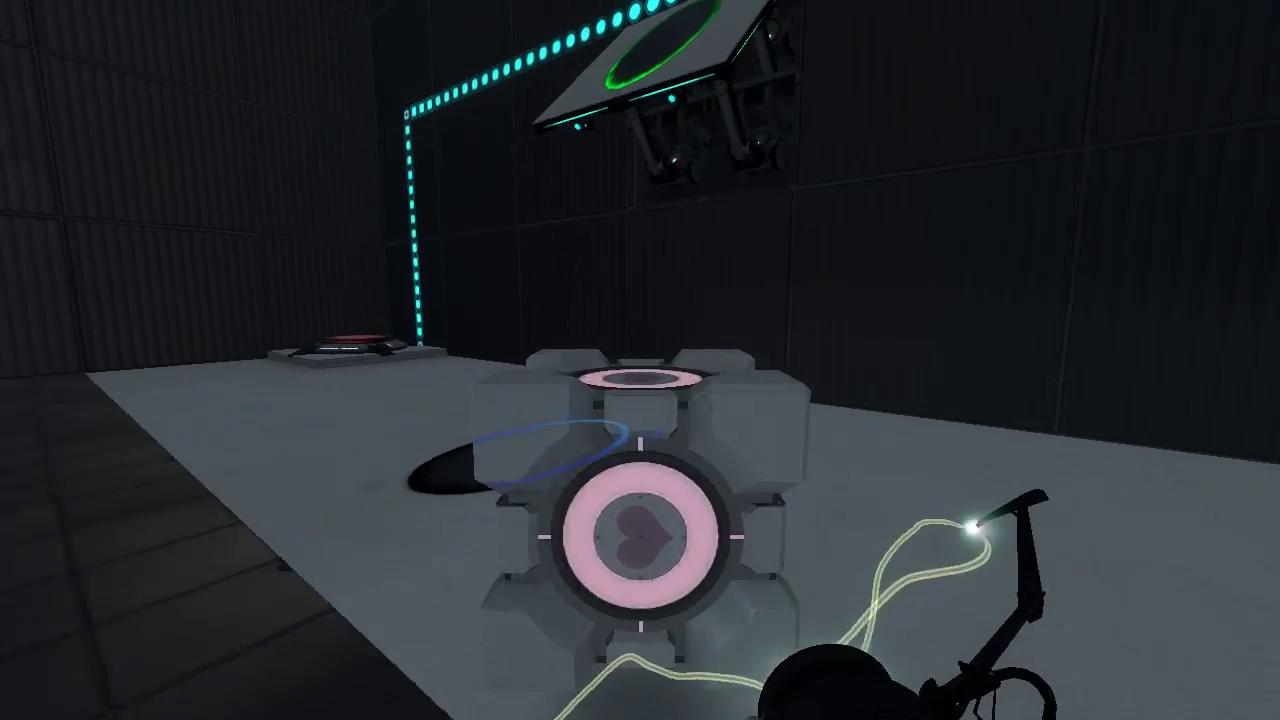
- Release the cube, link orange and blue portals on the panel, and walk through
{"action": "right_click", "coordinate": [640, 400]}
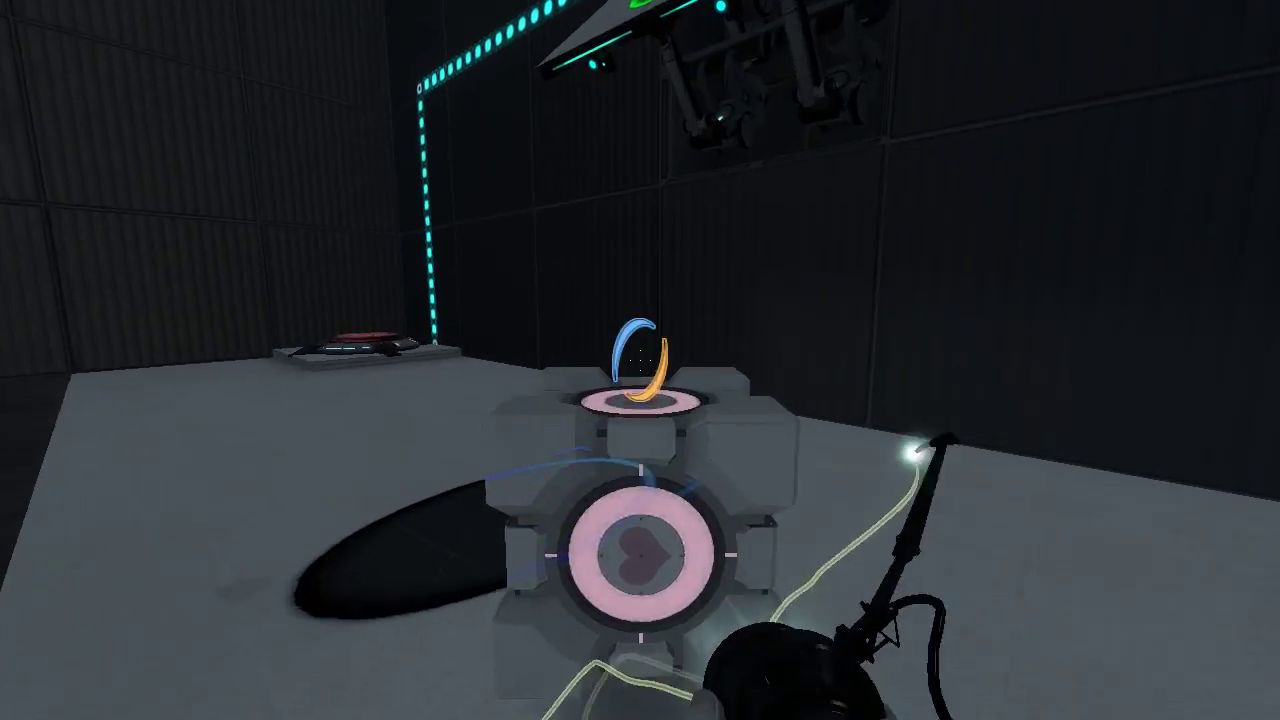
{"action": "key", "text": "e"}
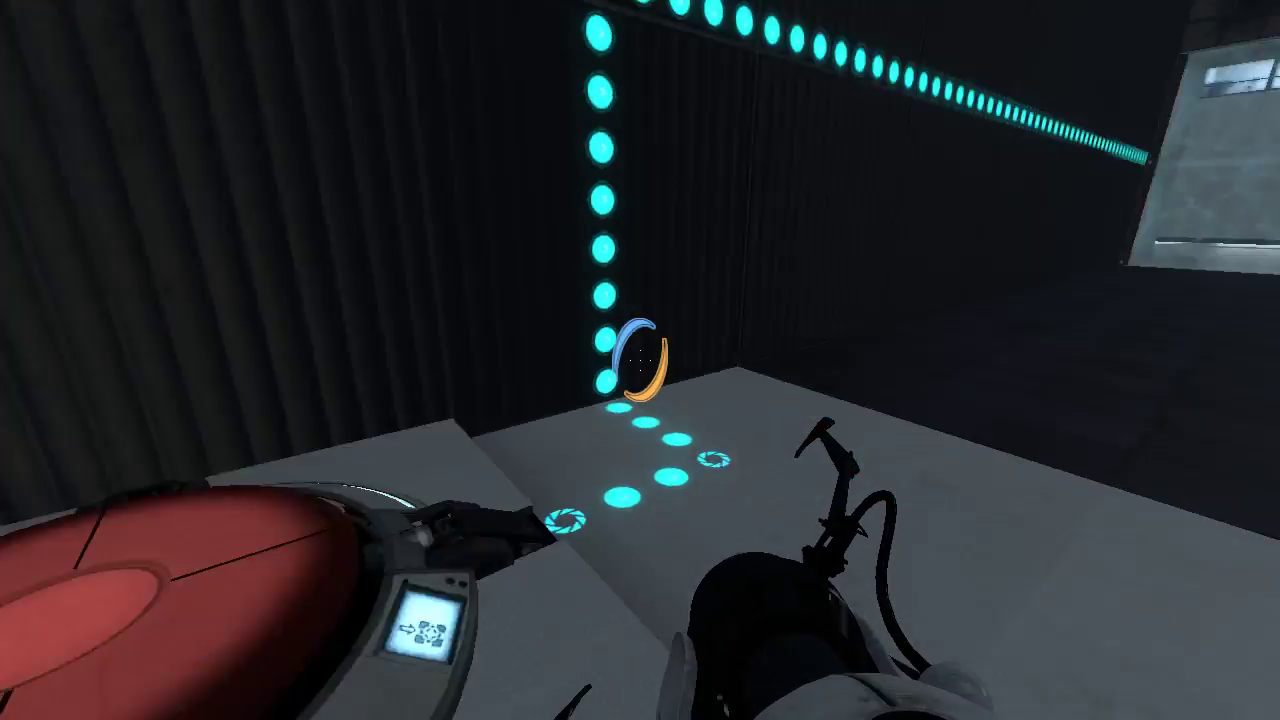
{"action": "key", "text": "e"}
{"action": "right_click", "coordinate": [640, 360]}
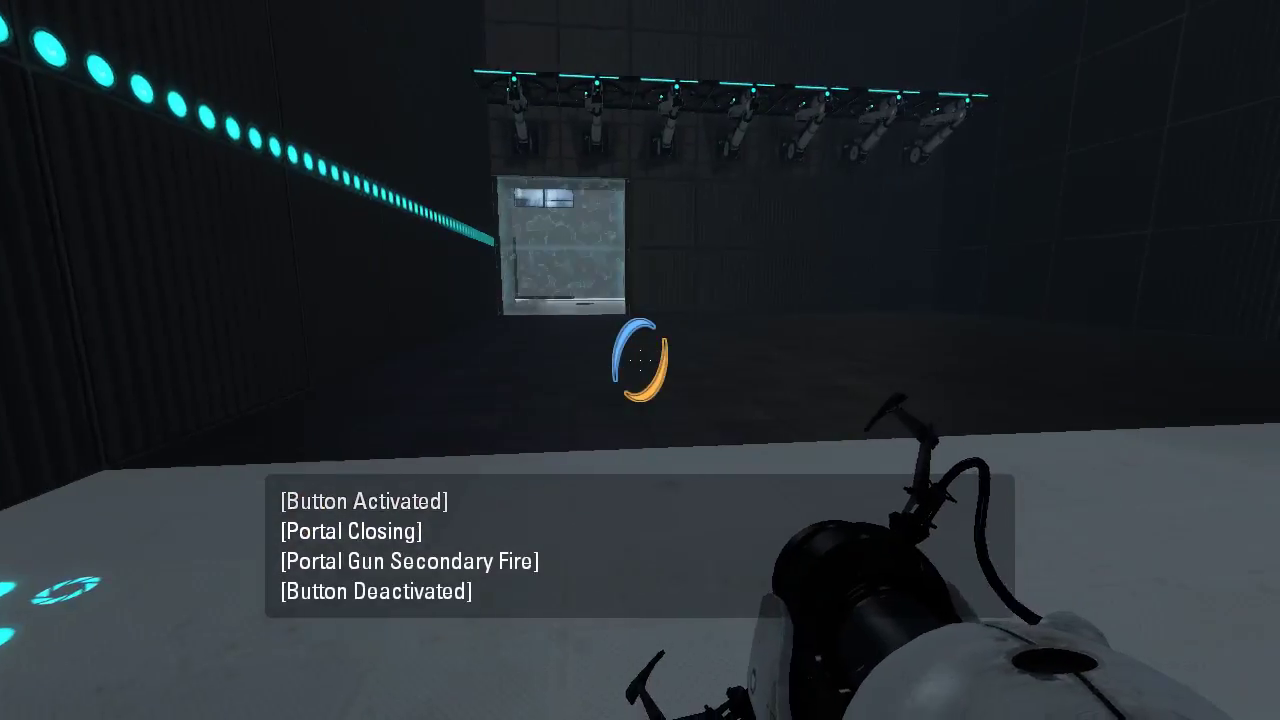
{"action": "left_click", "coordinate": [640, 360]}
{"action": "key", "text": "w"}
- Walk along the white platform and press the red button to open the cube dropper
{"action": "key", "text": "w"}
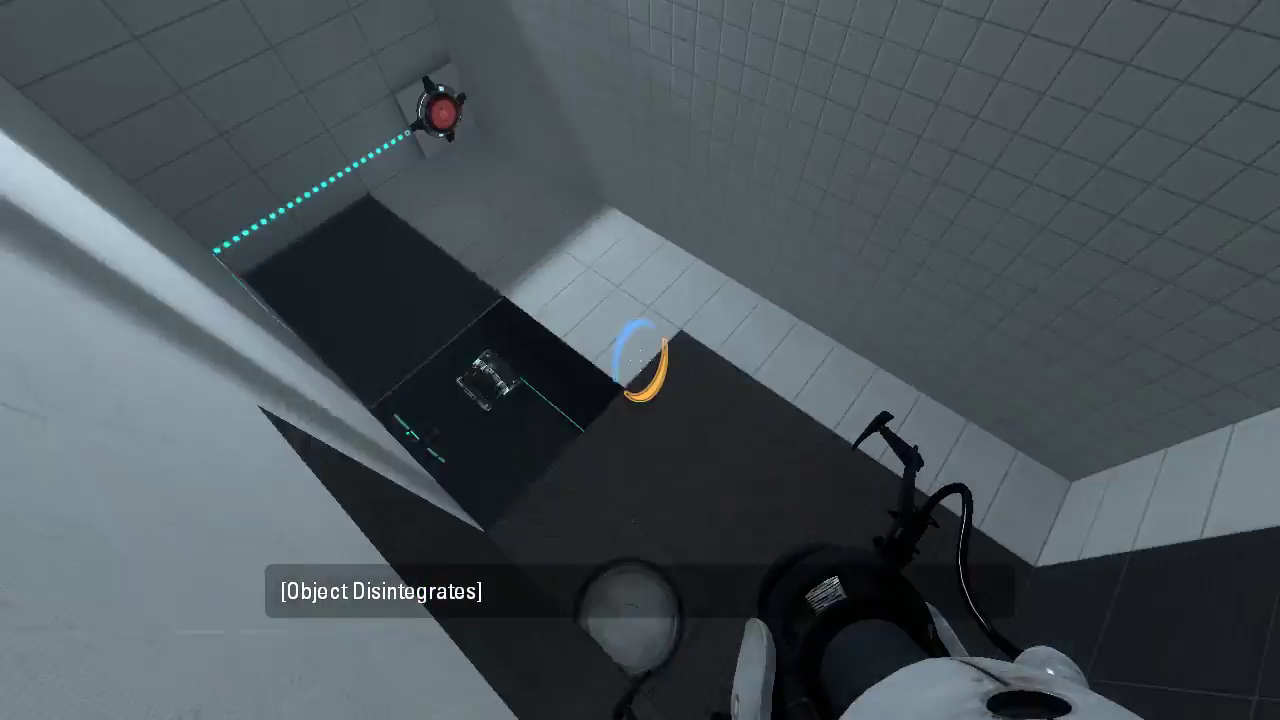
{"action": "key", "text": "w"}
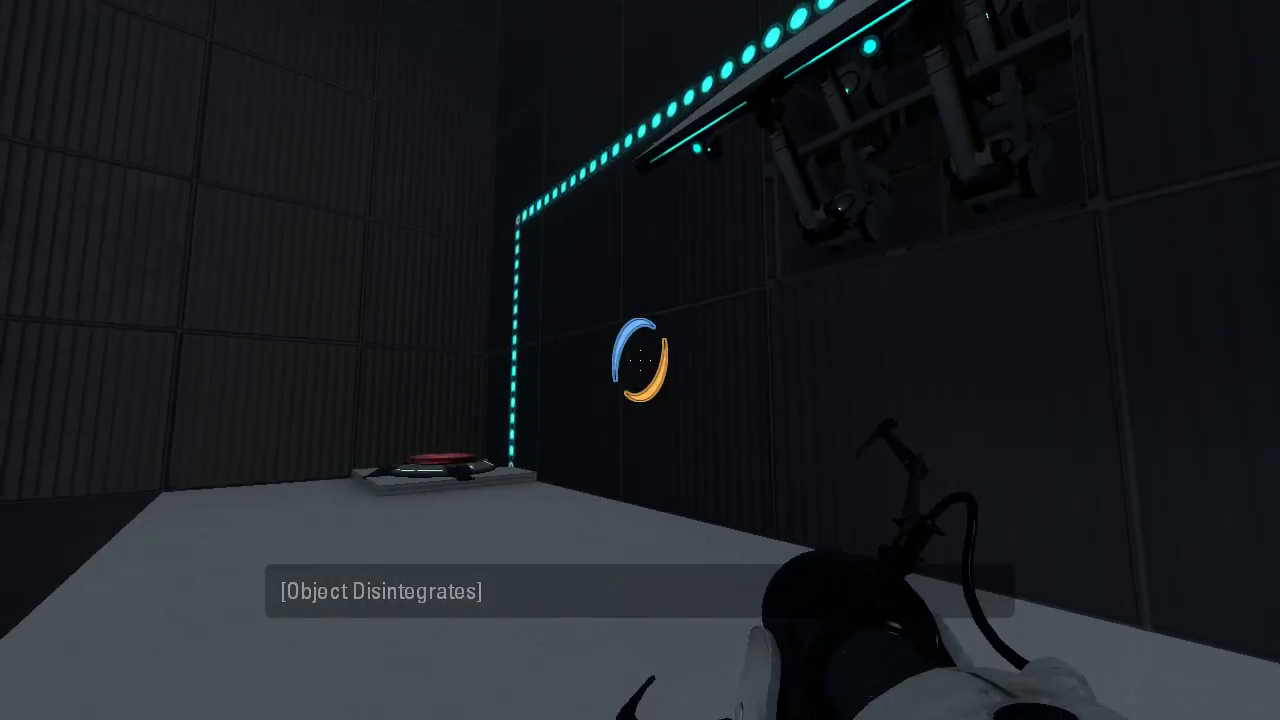
{"action": "key", "text": "w"}
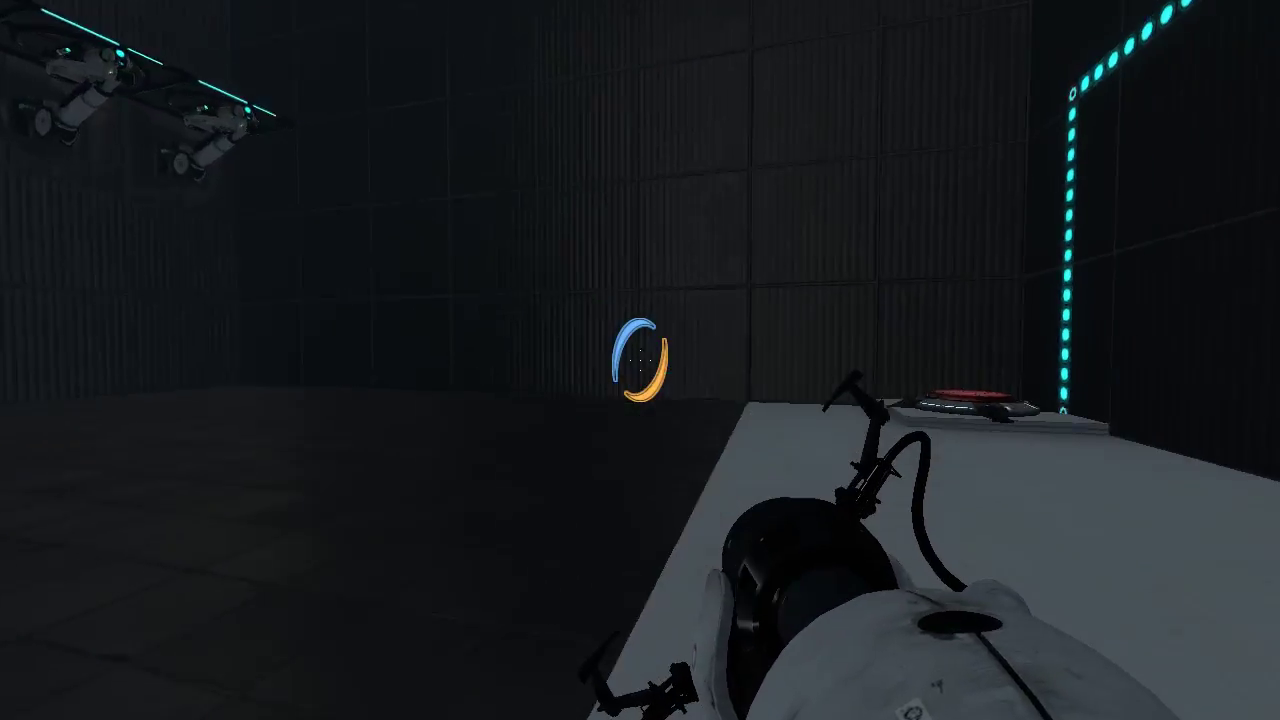
{"action": "key", "text": "w"}
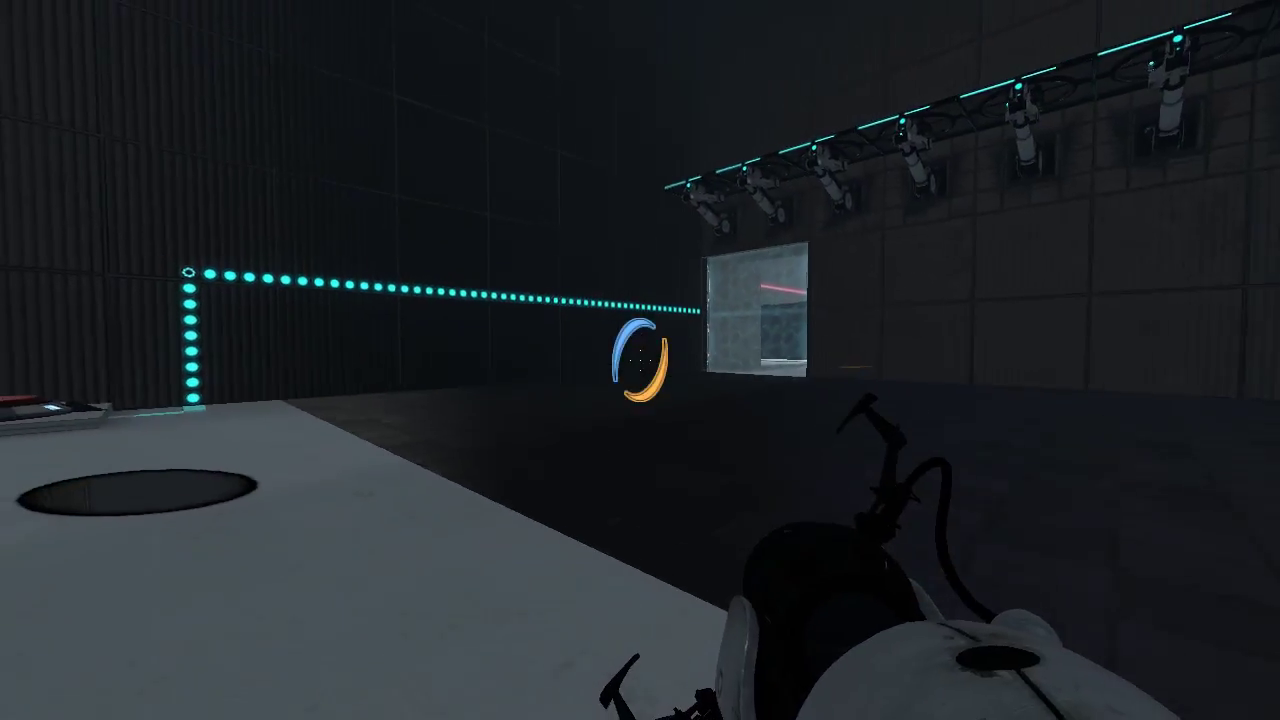
{"action": "key", "text": "e"}
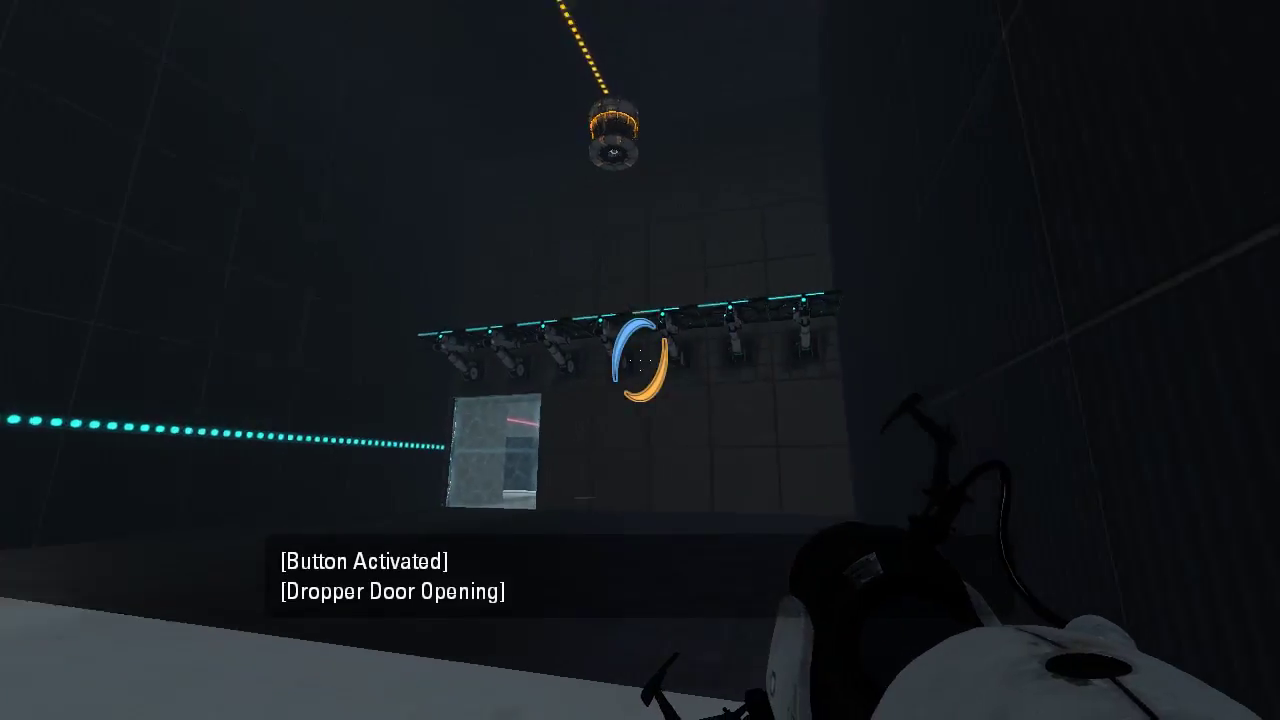
{"action": "key", "text": "w"}
{"action": "key", "text": "w"}
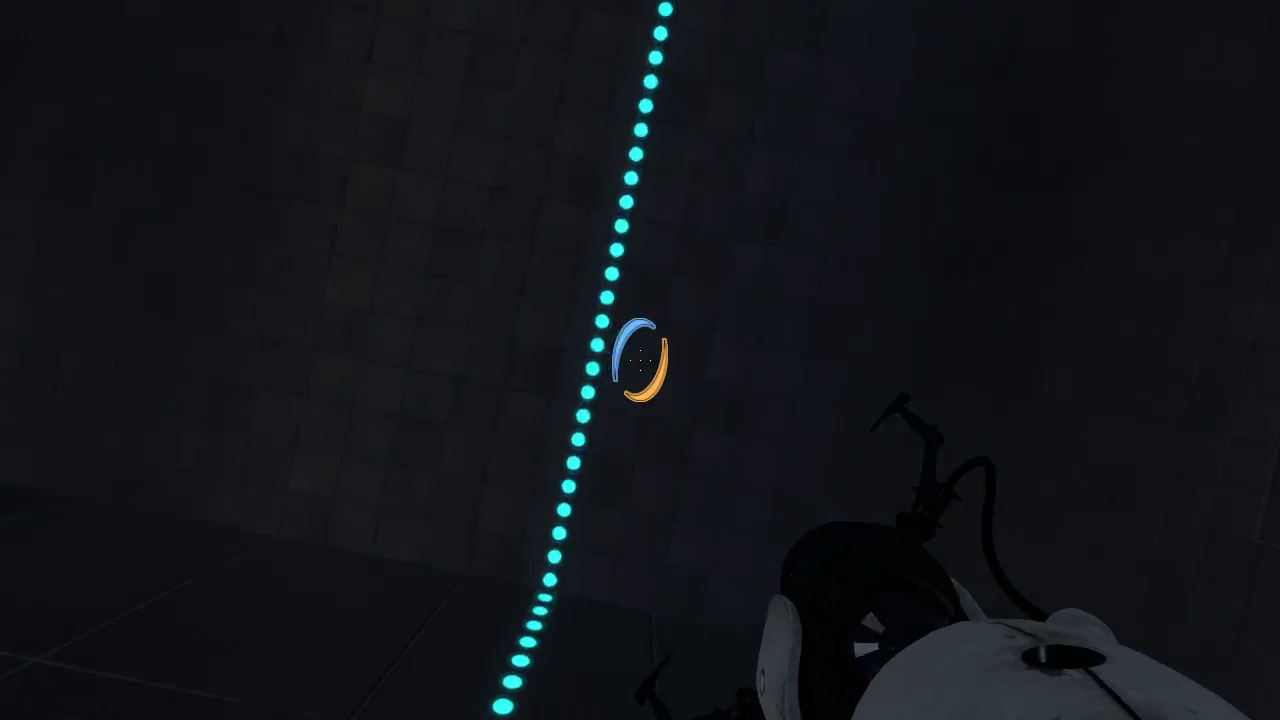
- Pick up the new cube, carry it along the white ledge and drop it onto the red button
{"action": "key", "text": "w"}
{"action": "key", "text": "e"}
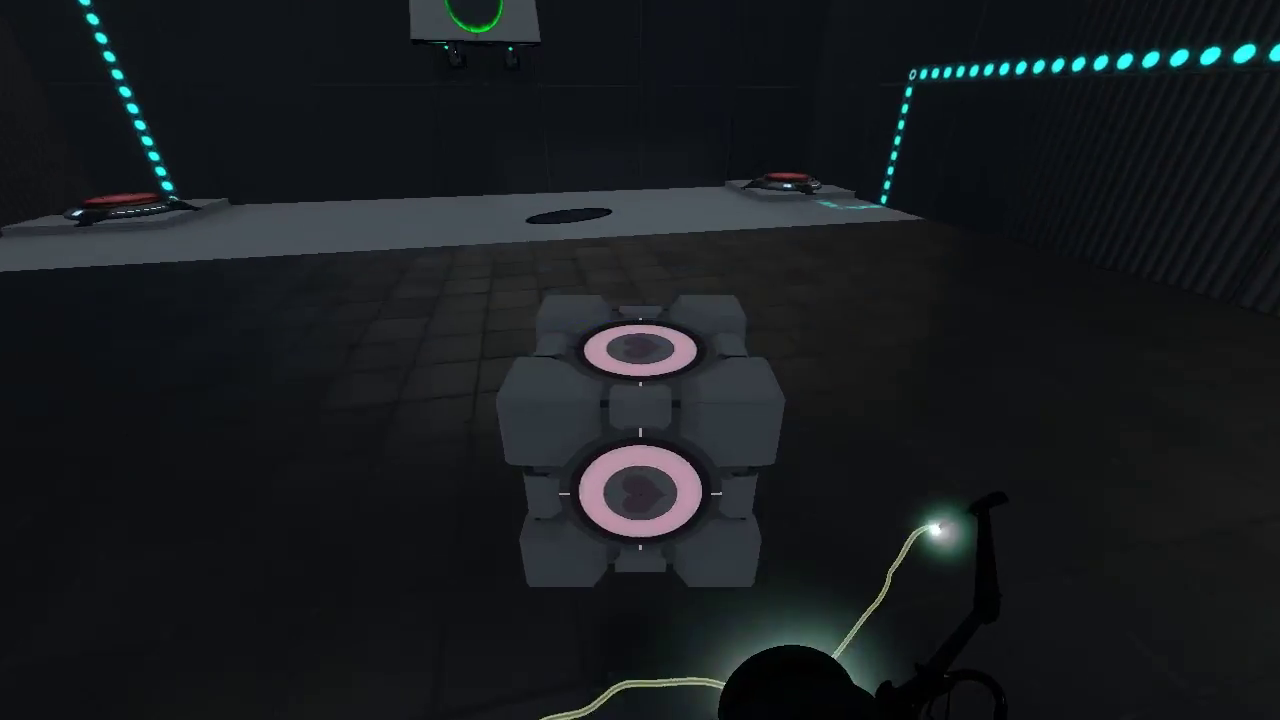
{"action": "key", "text": "w"}
{"action": "key", "text": "w"}
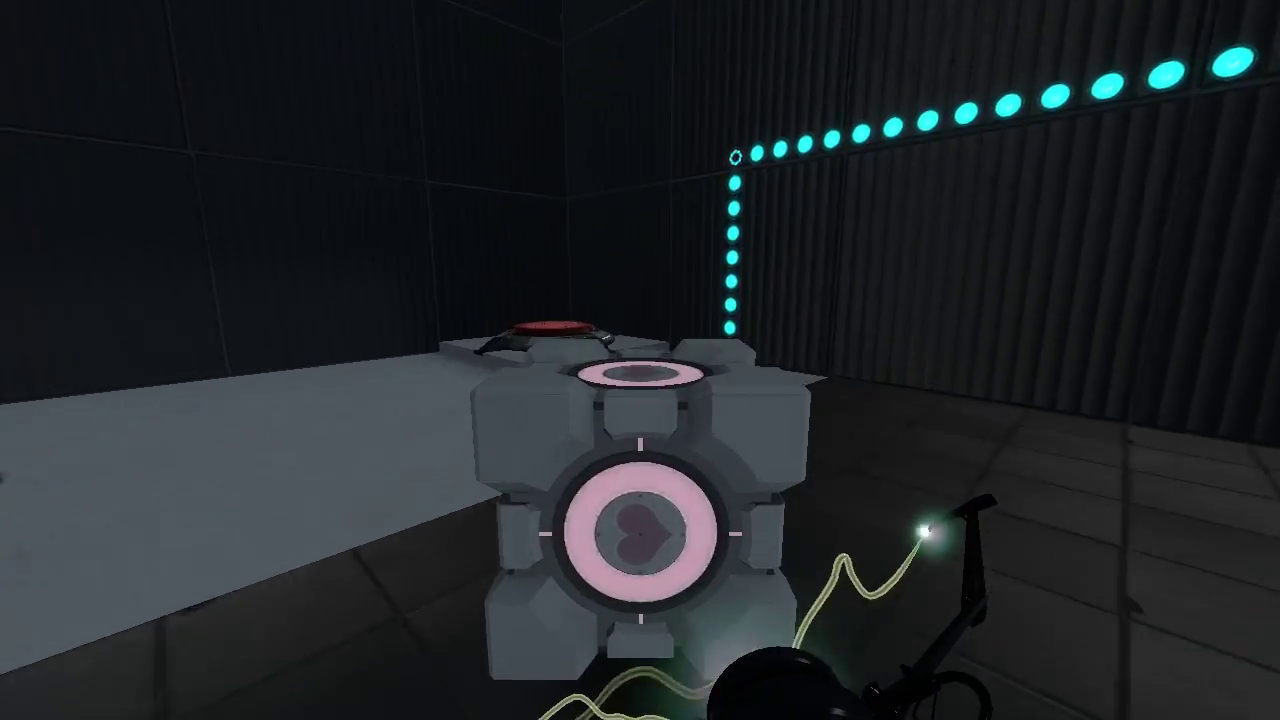
{"action": "key", "text": "w"}
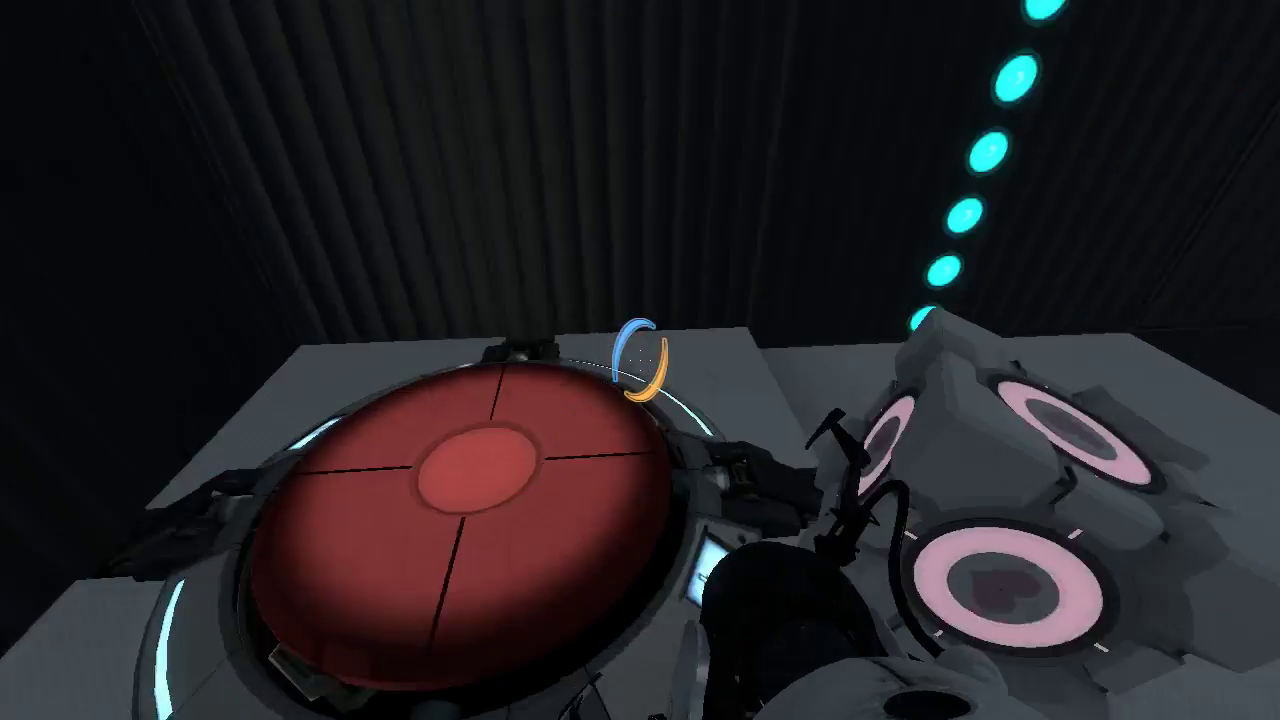
{"action": "left_click", "coordinate": [640, 360]}
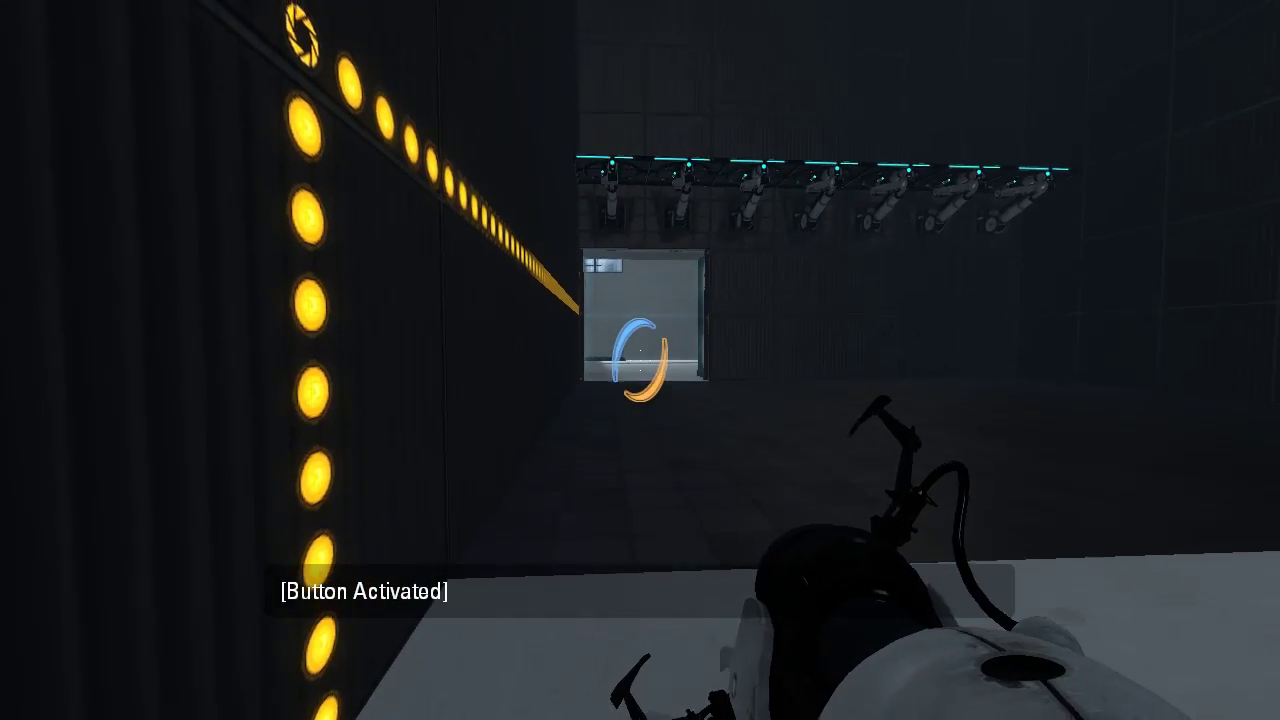
- Fire an orange portal near the cube, enter the tiled room and pick the cube up
{"action": "right_click", "coordinate": [640, 360]}
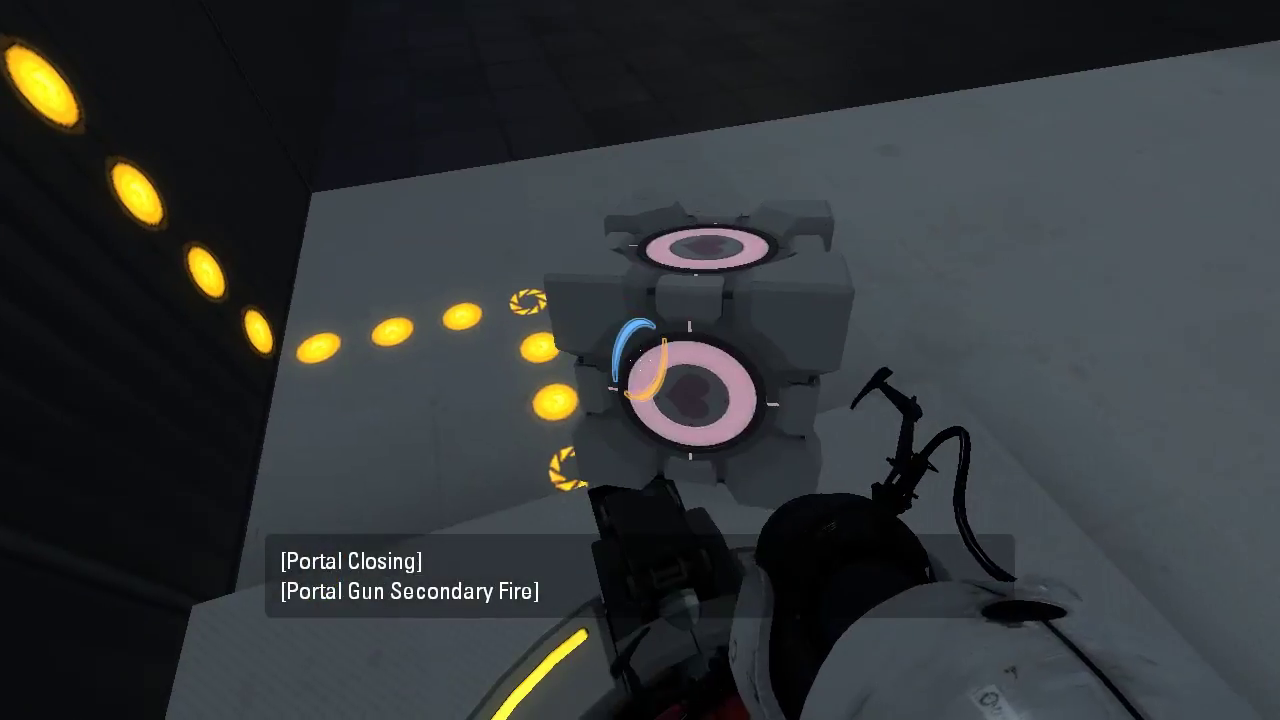
{"action": "key", "text": "w"}
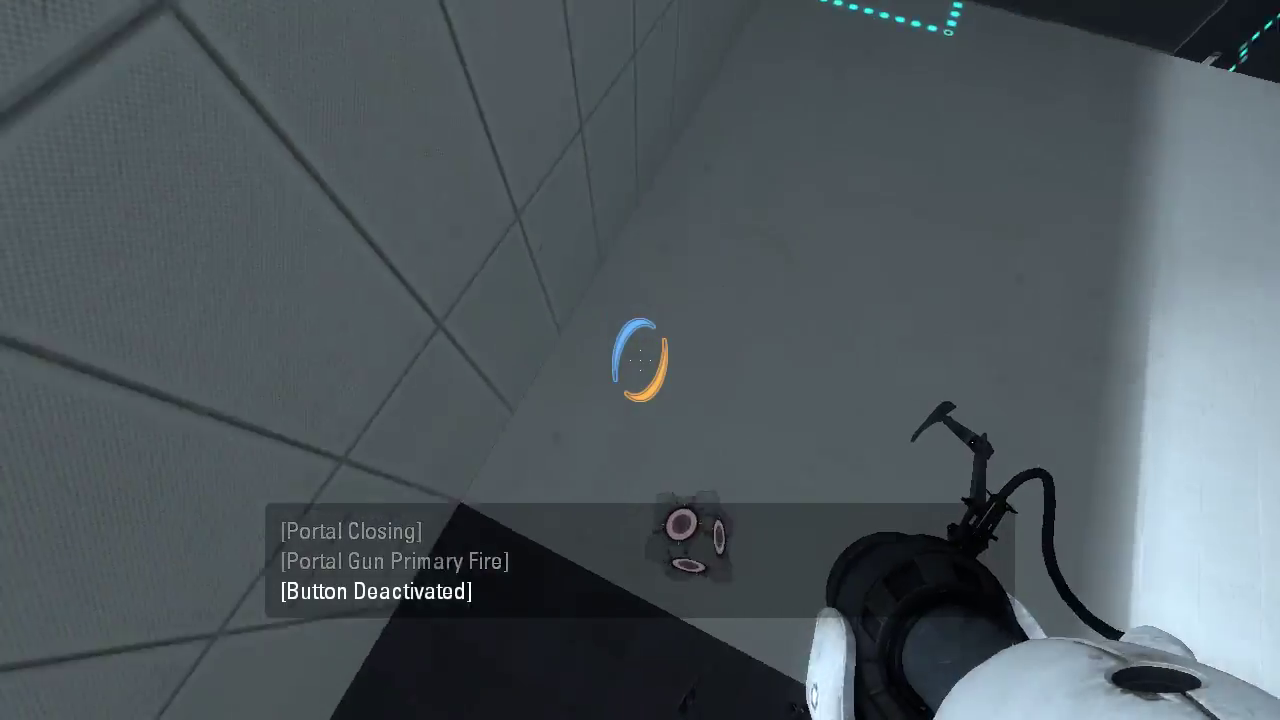
{"action": "key", "text": "w"}
{"action": "key", "text": "e"}
- Carry the cube around the laser room toward the blue funnel and let it go
{"action": "key", "text": "w"}
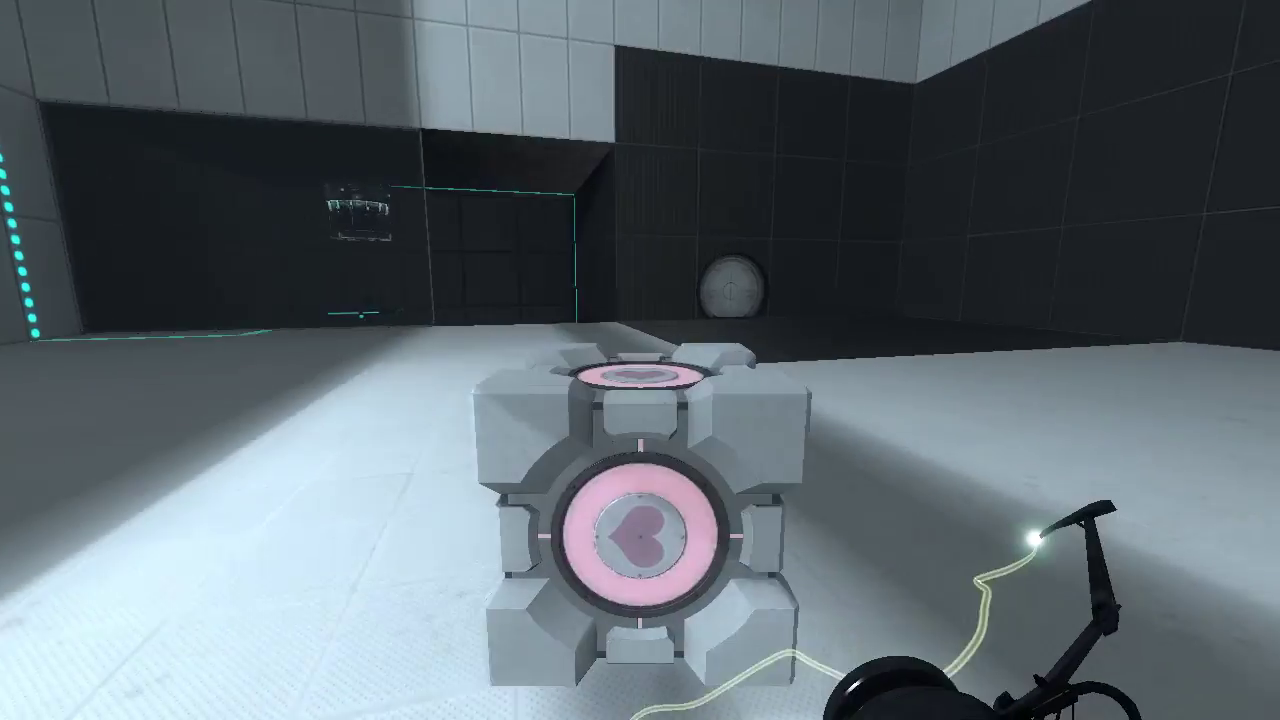
{"action": "key", "text": "w"}
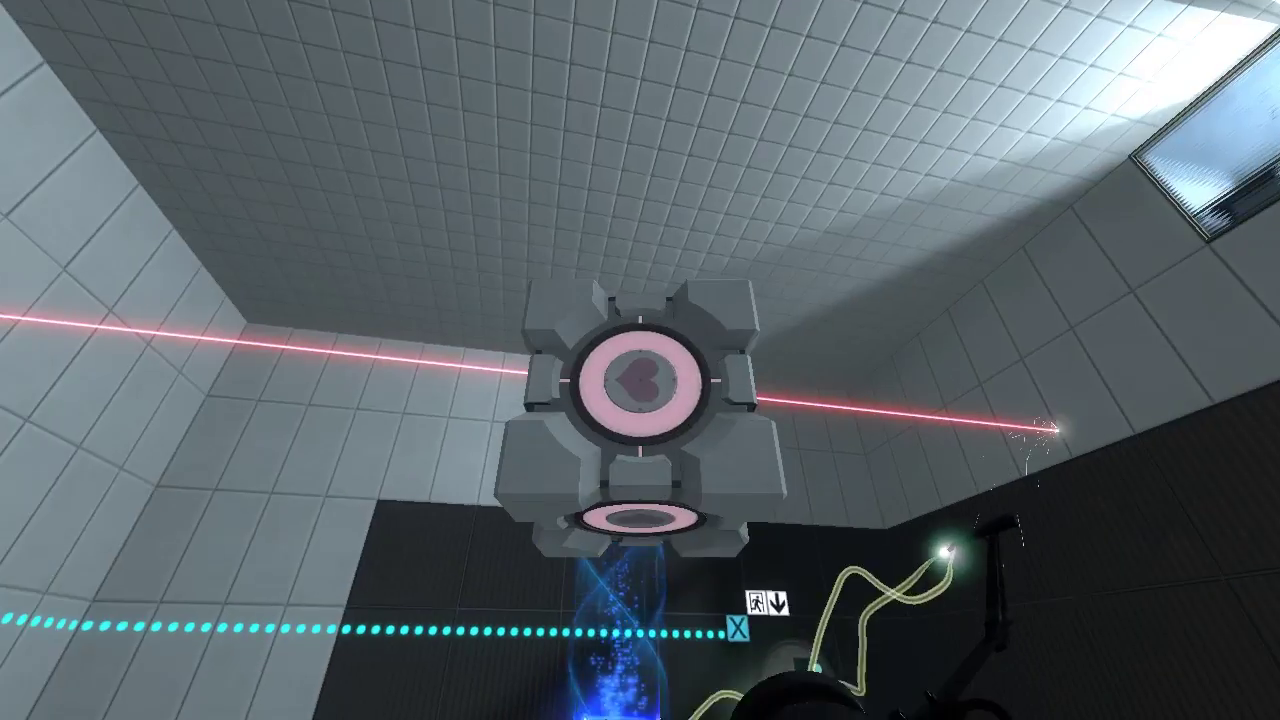
{"action": "key", "text": "w"}
{"action": "key", "text": "w"}
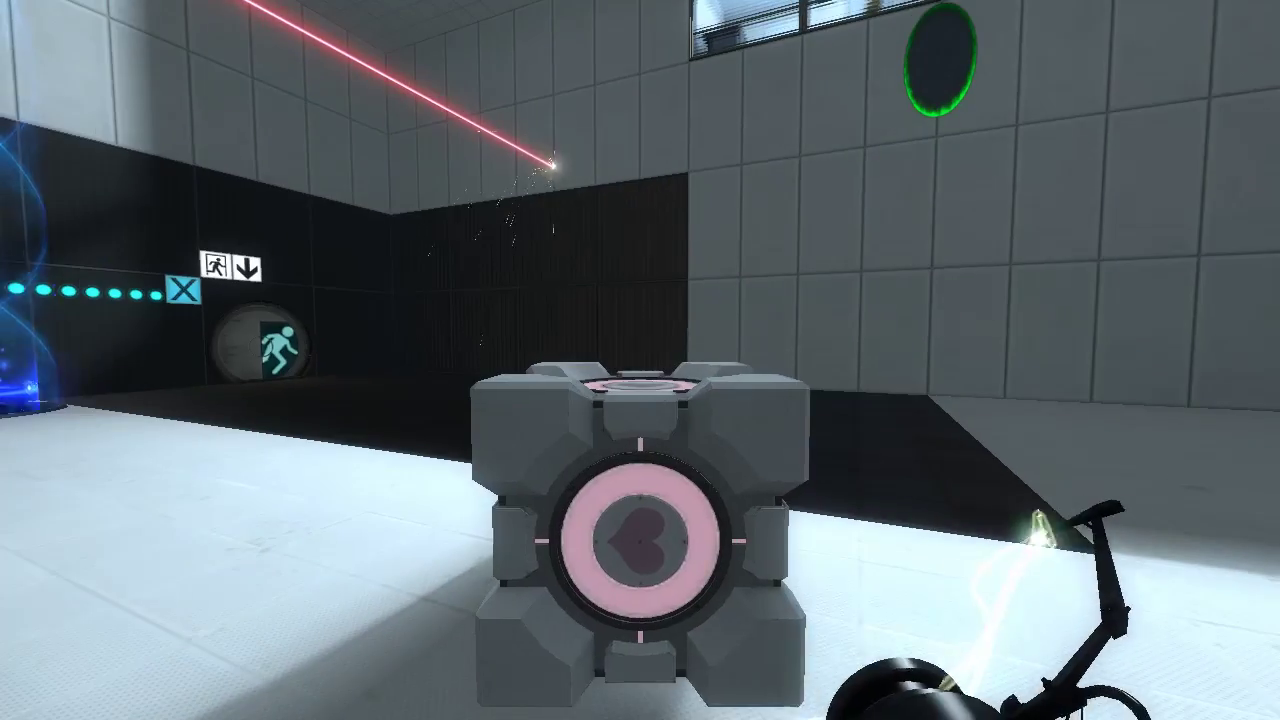
{"action": "key", "text": "w"}
{"action": "key", "text": "w"}
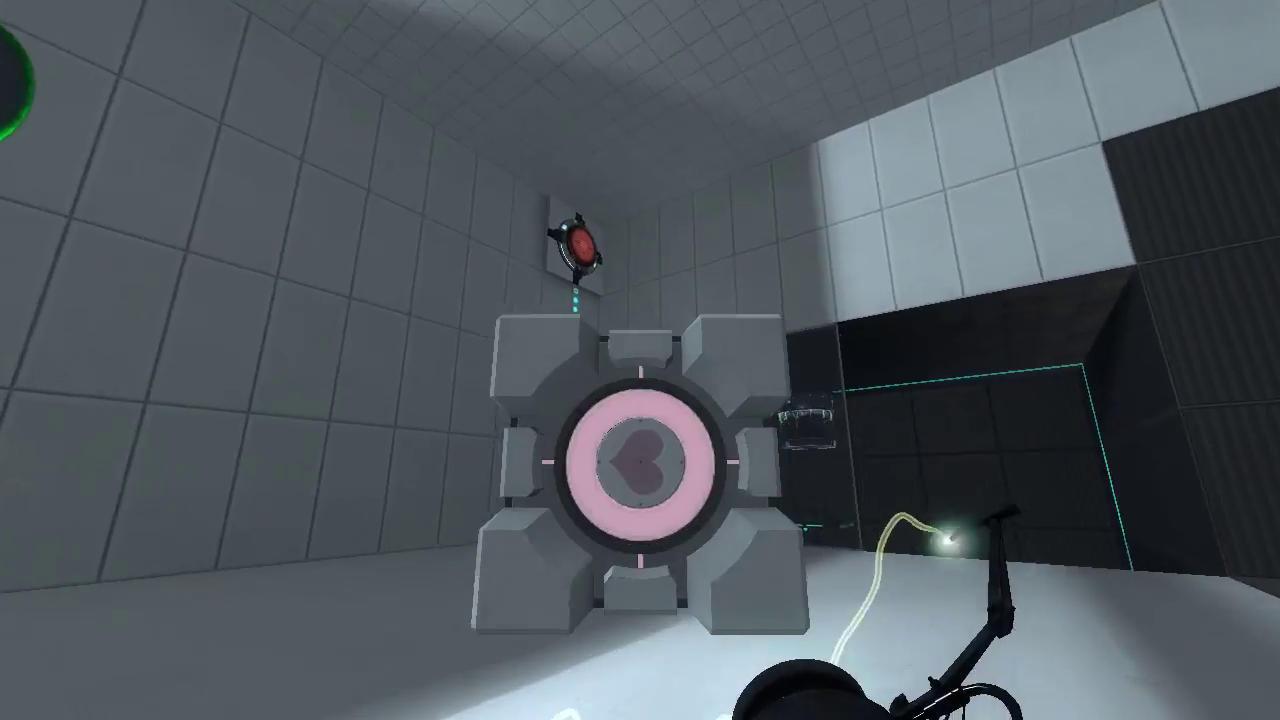
{"action": "key", "text": "e"}
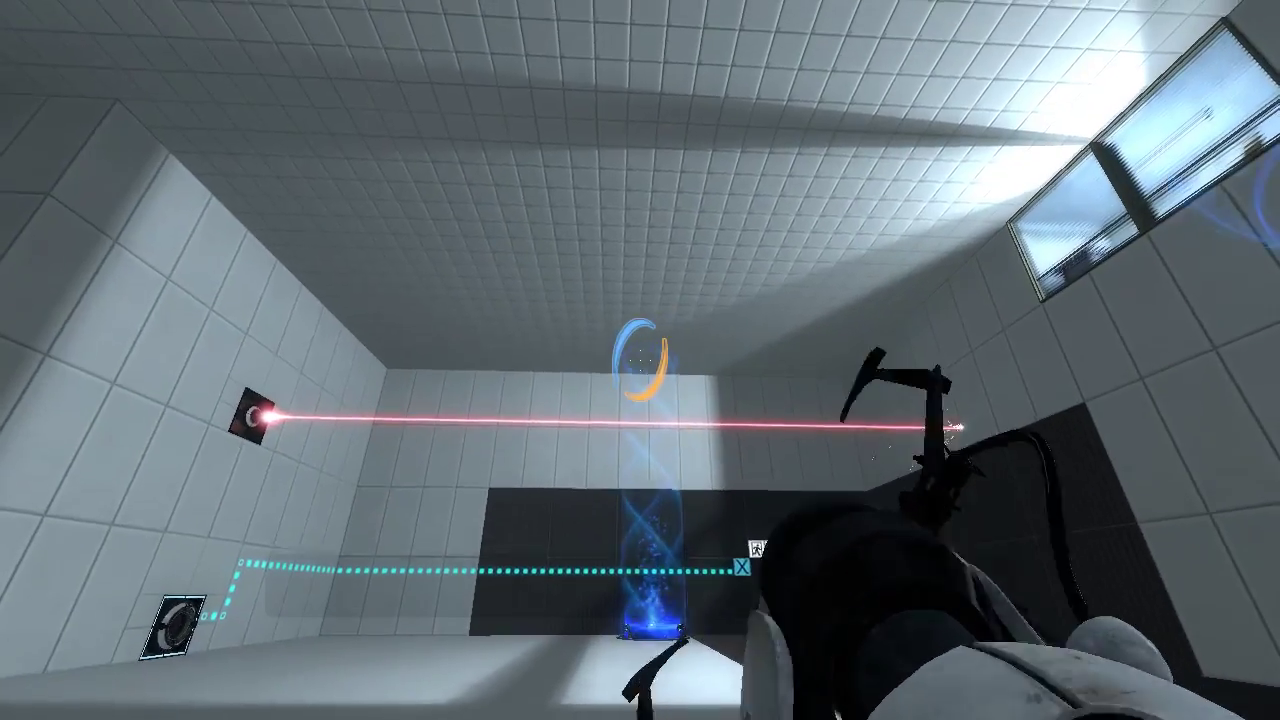
- Link blue and orange portals on the dark wall, pass through, and regrab the cube
{"action": "left_click", "coordinate": [640, 360]}
{"action": "left_click_drag", "start_coordinate": [640, 360], "coordinate": [640, 300]}
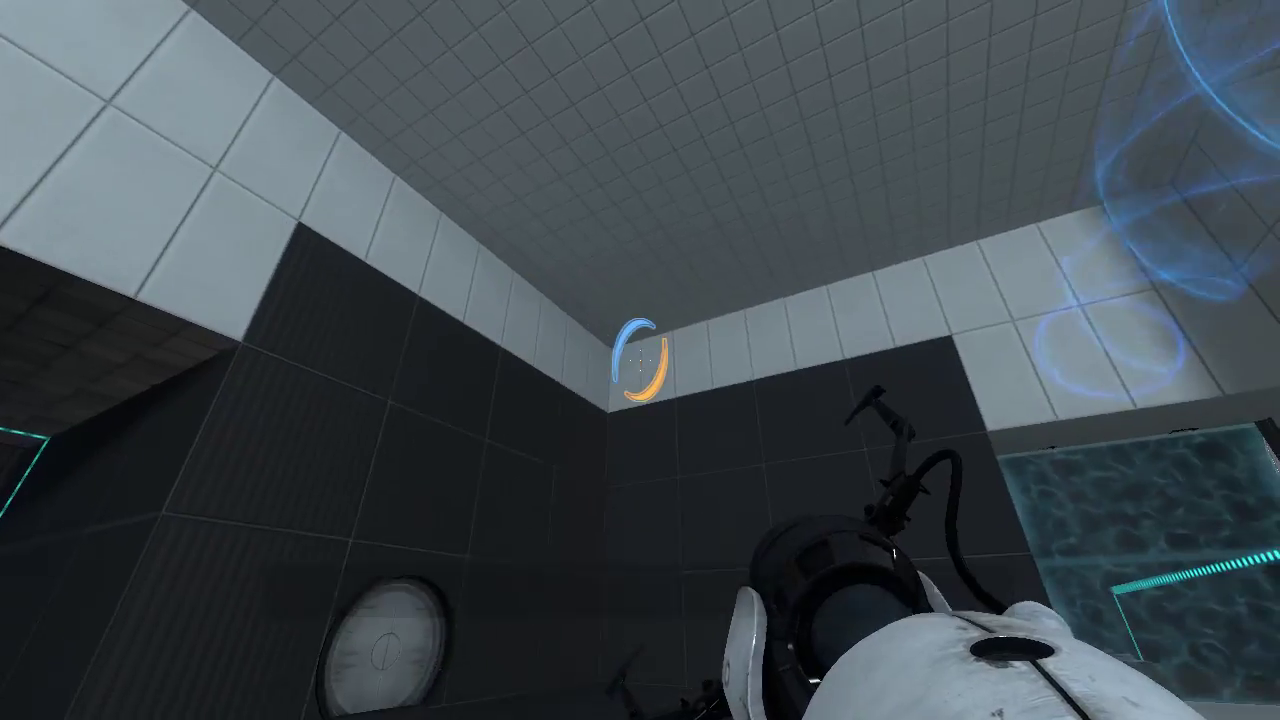
{"action": "right_click", "coordinate": [640, 360]}
{"action": "key", "text": "e"}
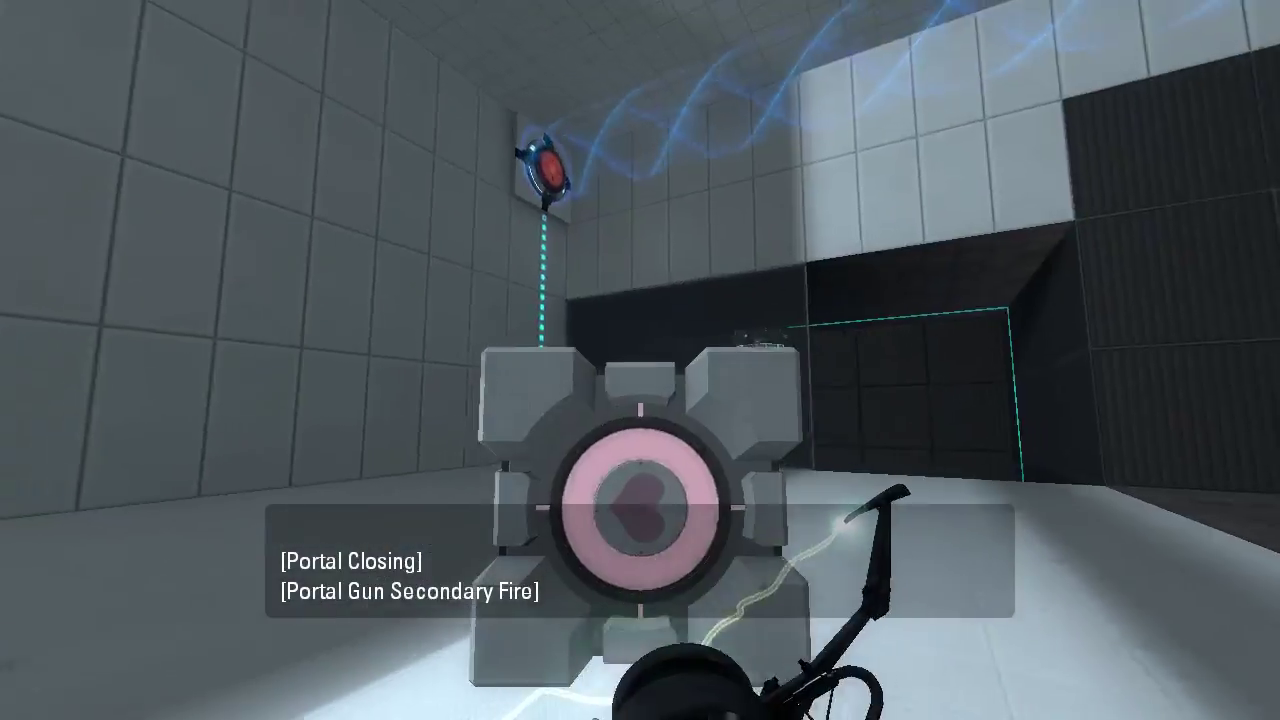
{"action": "left_click_drag", "start_coordinate": [640, 360], "coordinate": [640, 250]}
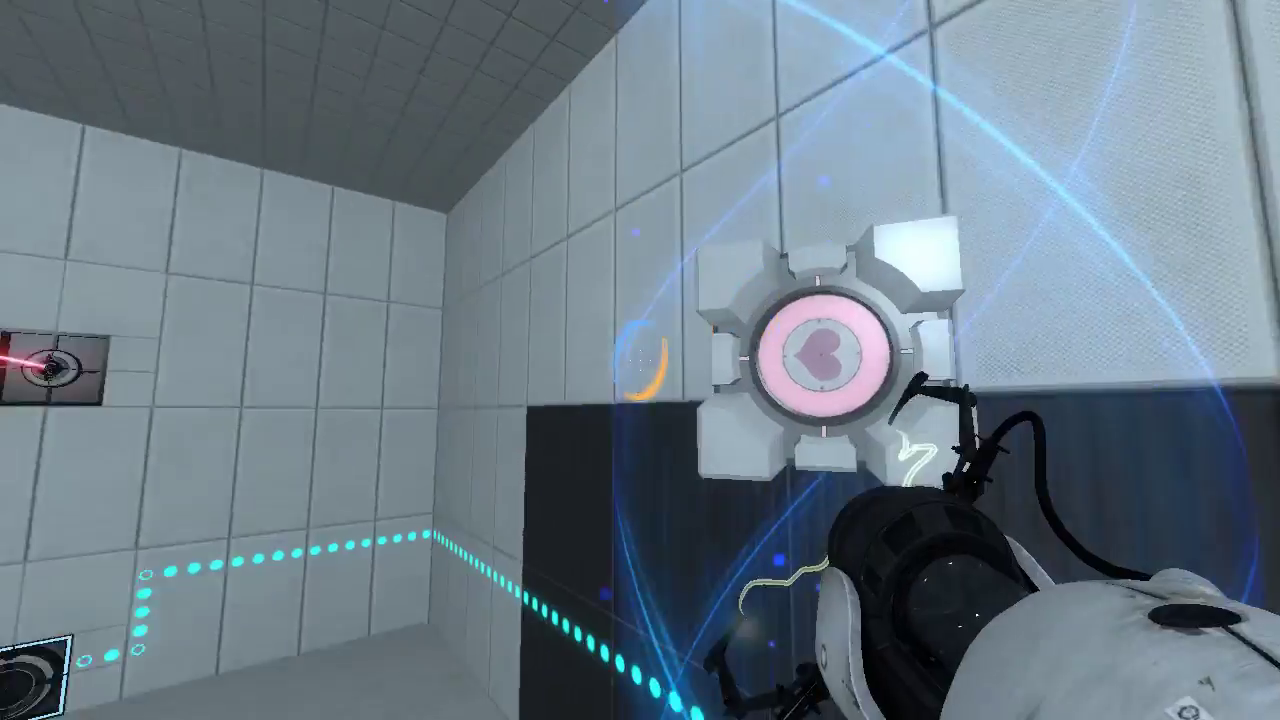
{"action": "left_click_drag", "start_coordinate": [640, 360], "coordinate": [400, 420]}
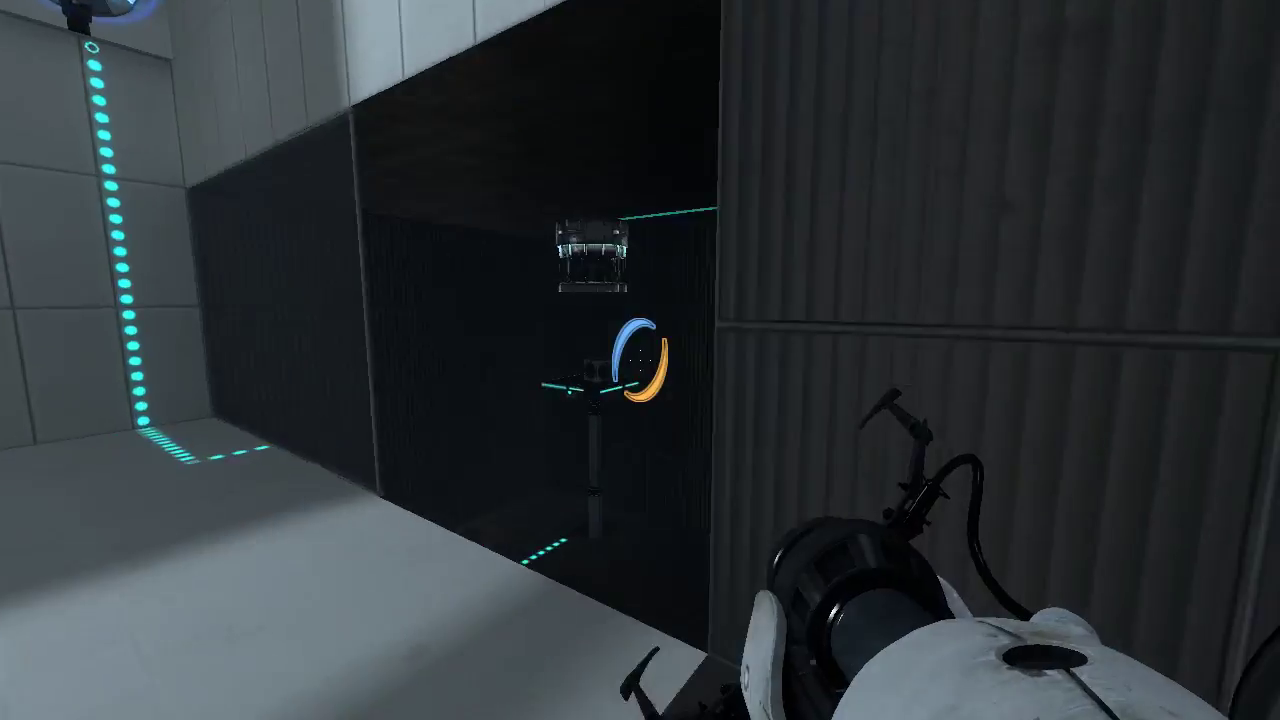
{"action": "left_click_drag", "start_coordinate": [640, 360], "coordinate": [500, 360]}
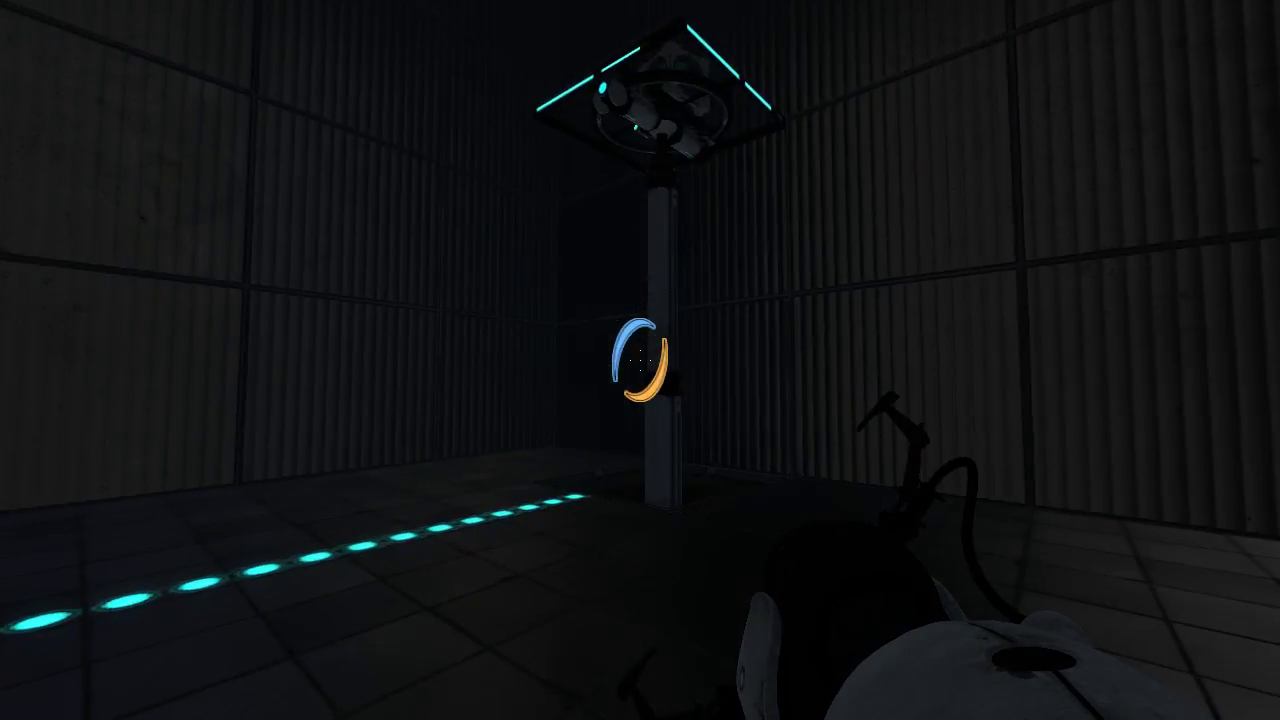
- Look up at the ceiling panels, then turn to face the wall pillar
{"action": "left_click_drag", "start_coordinate": [640, 360], "coordinate": [640, 200]}
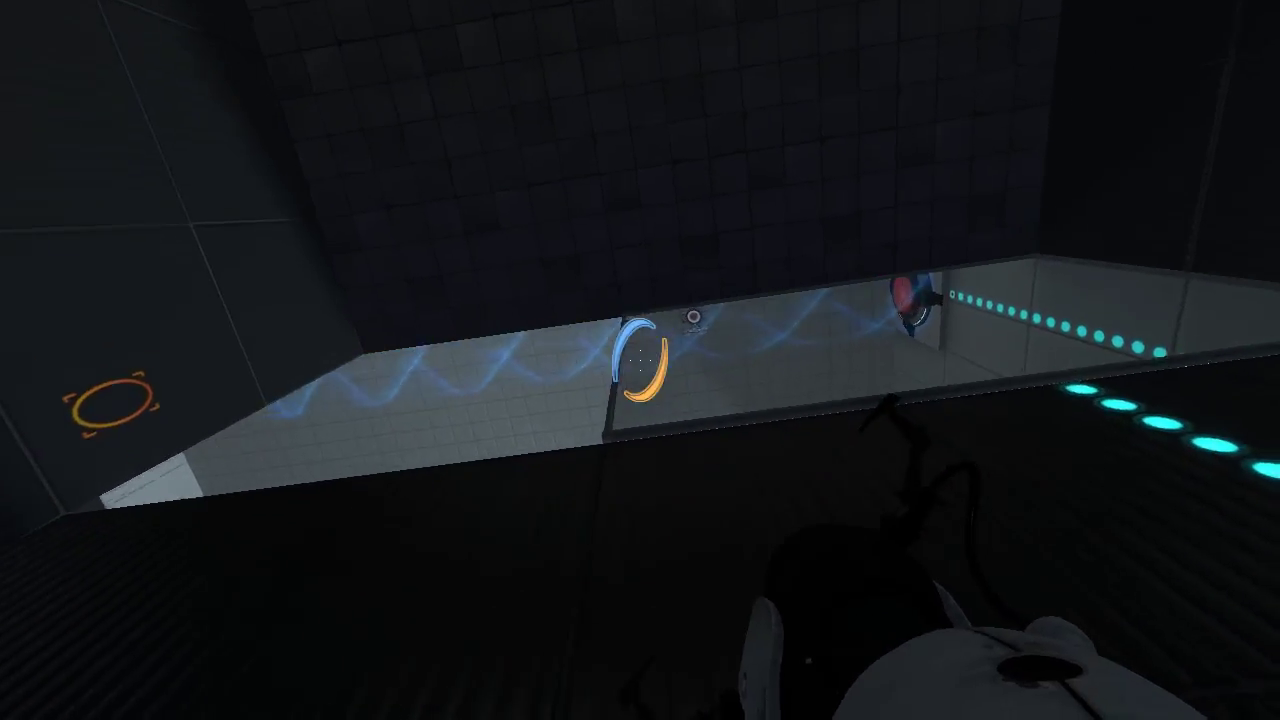
{"action": "left_click_drag", "start_coordinate": [640, 360], "coordinate": [640, 520]}
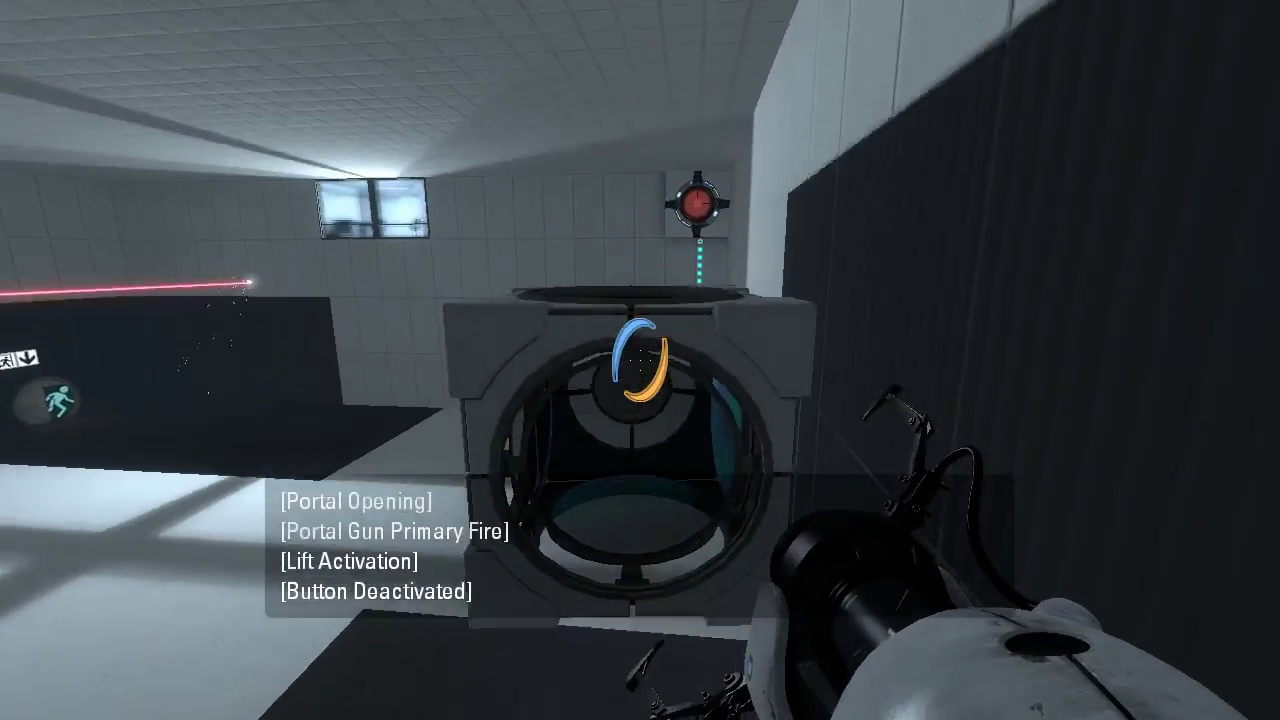
- Re-grab the cube, link blue and orange portals, and carry the cube toward the laser
{"action": "key", "text": "e"}
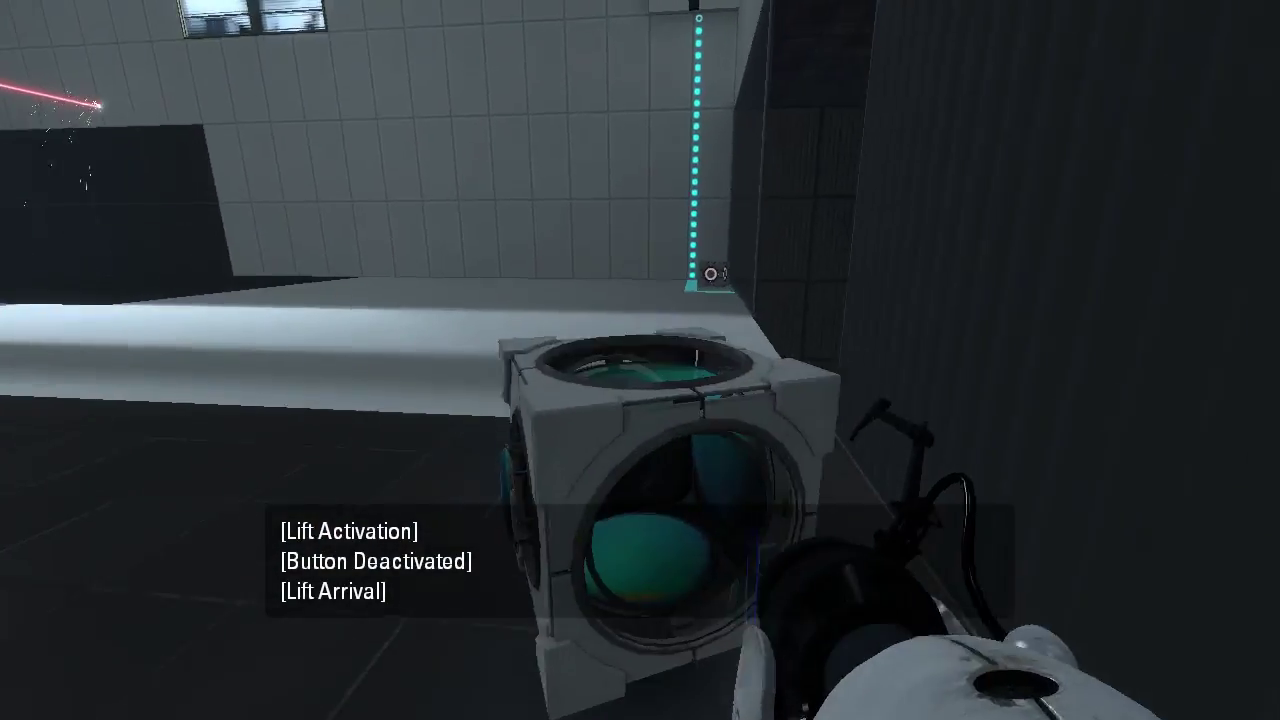
{"action": "key", "text": "e"}
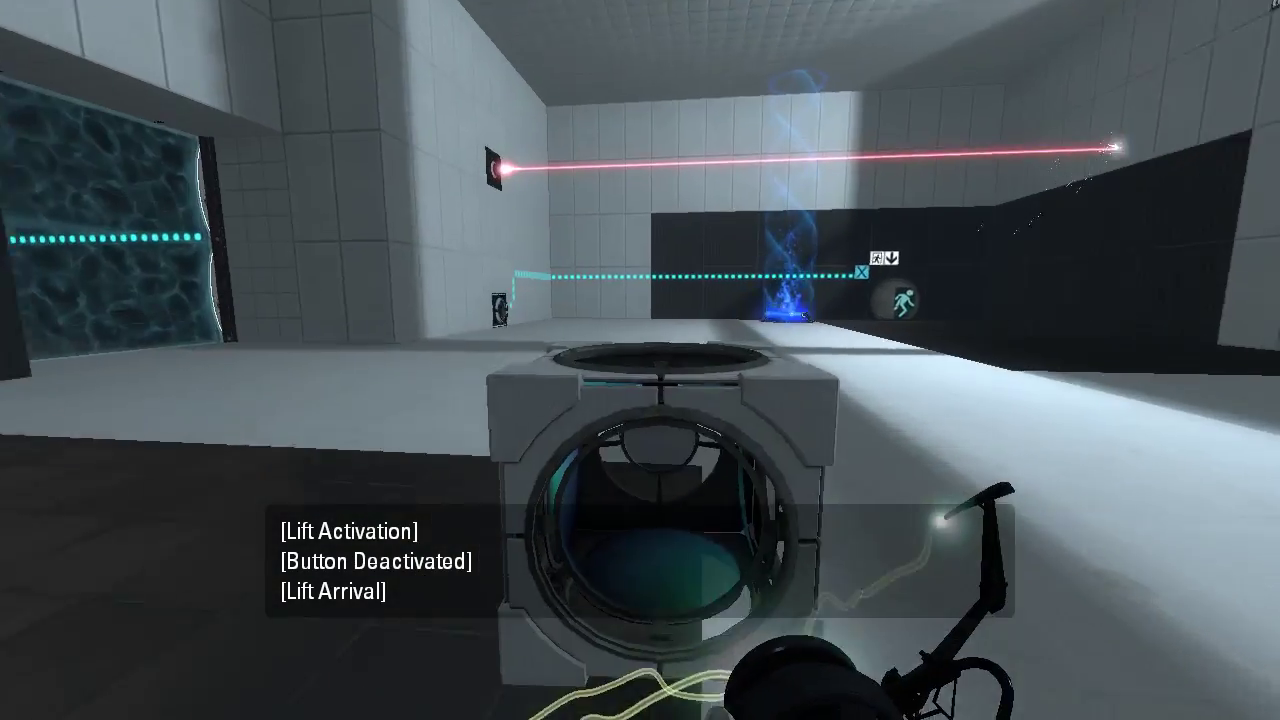
{"action": "key", "text": "w"}
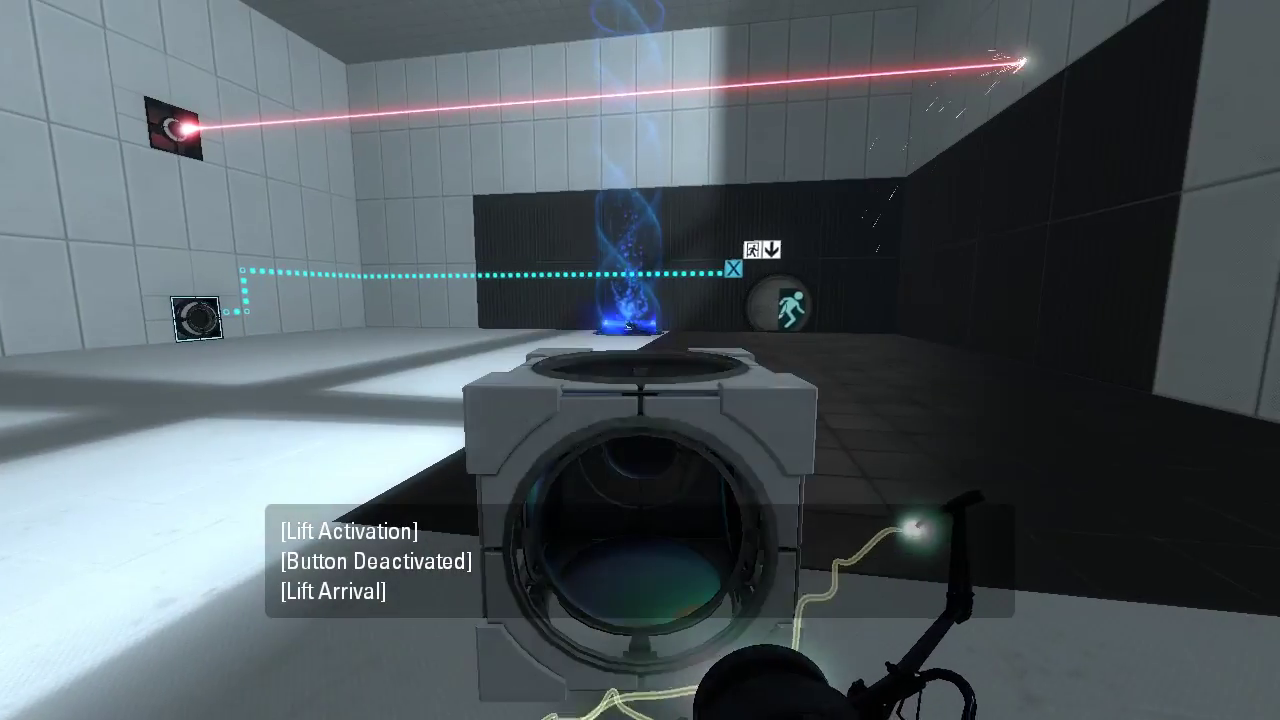
{"action": "left_click", "coordinate": [640, 360]}
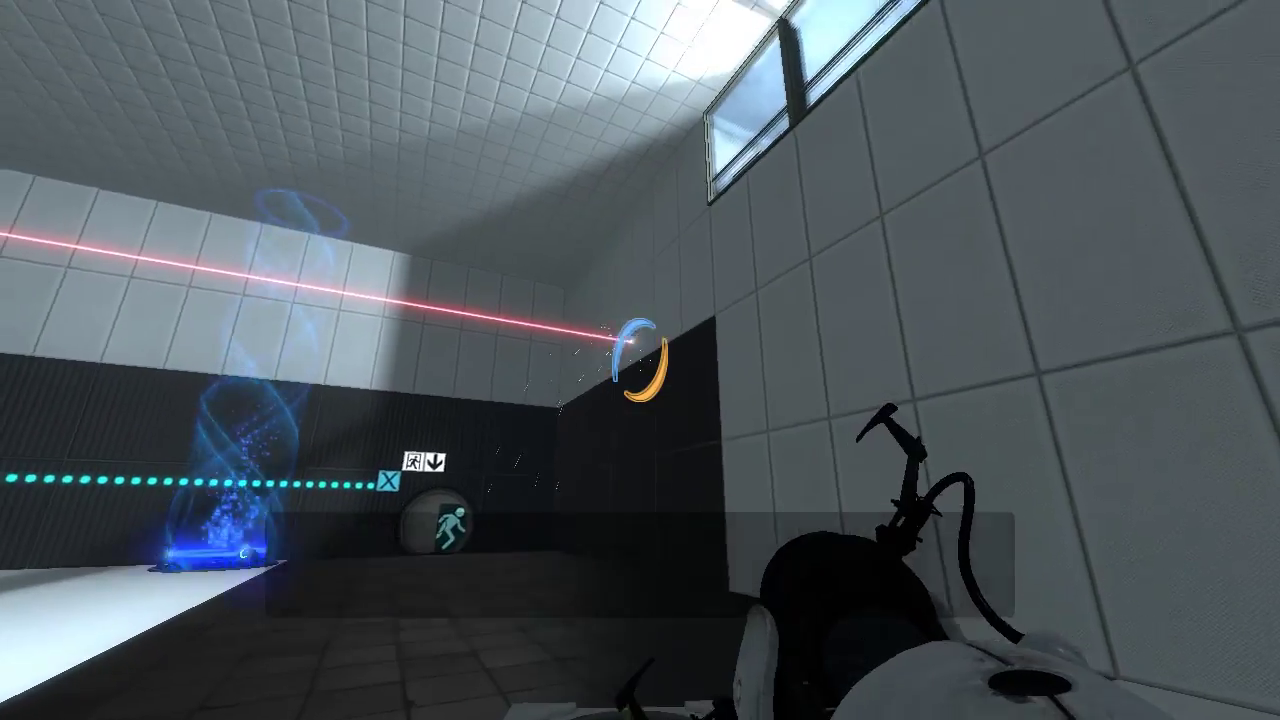
{"action": "key", "text": "w"}
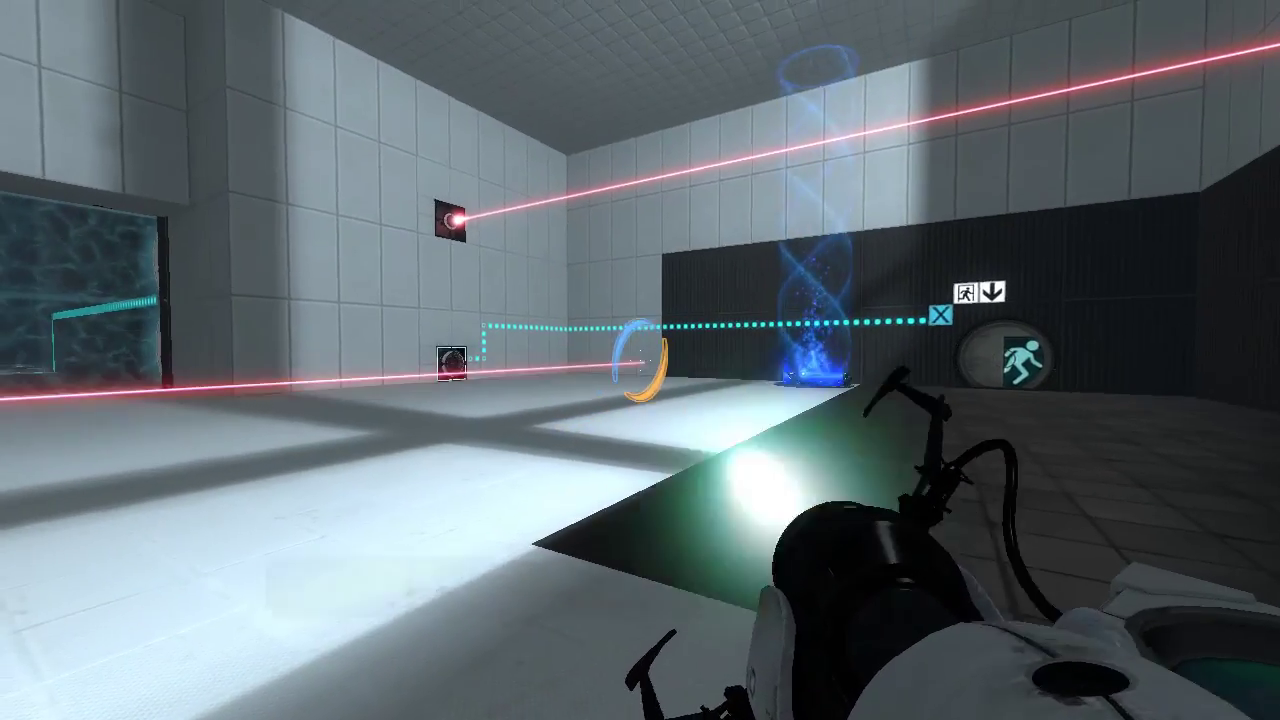
{"action": "right_click", "coordinate": [640, 360]}
{"action": "key", "text": "e"}
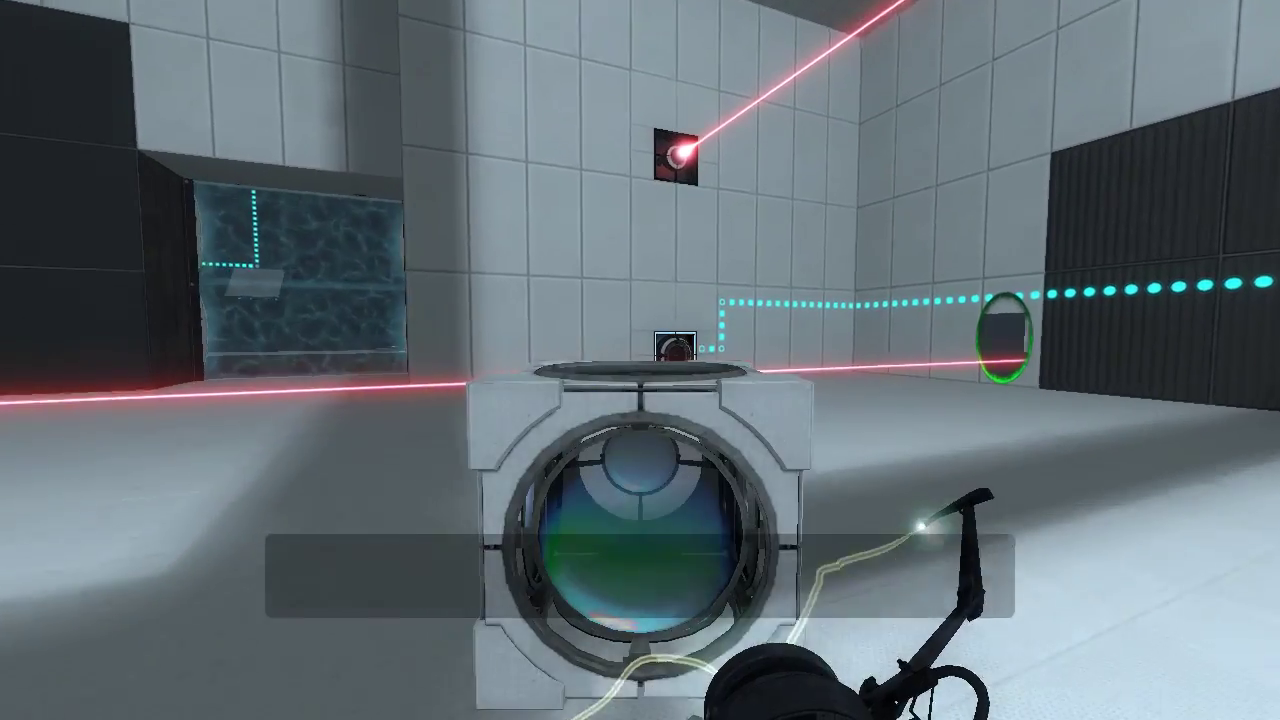
{"action": "key", "text": "w"}
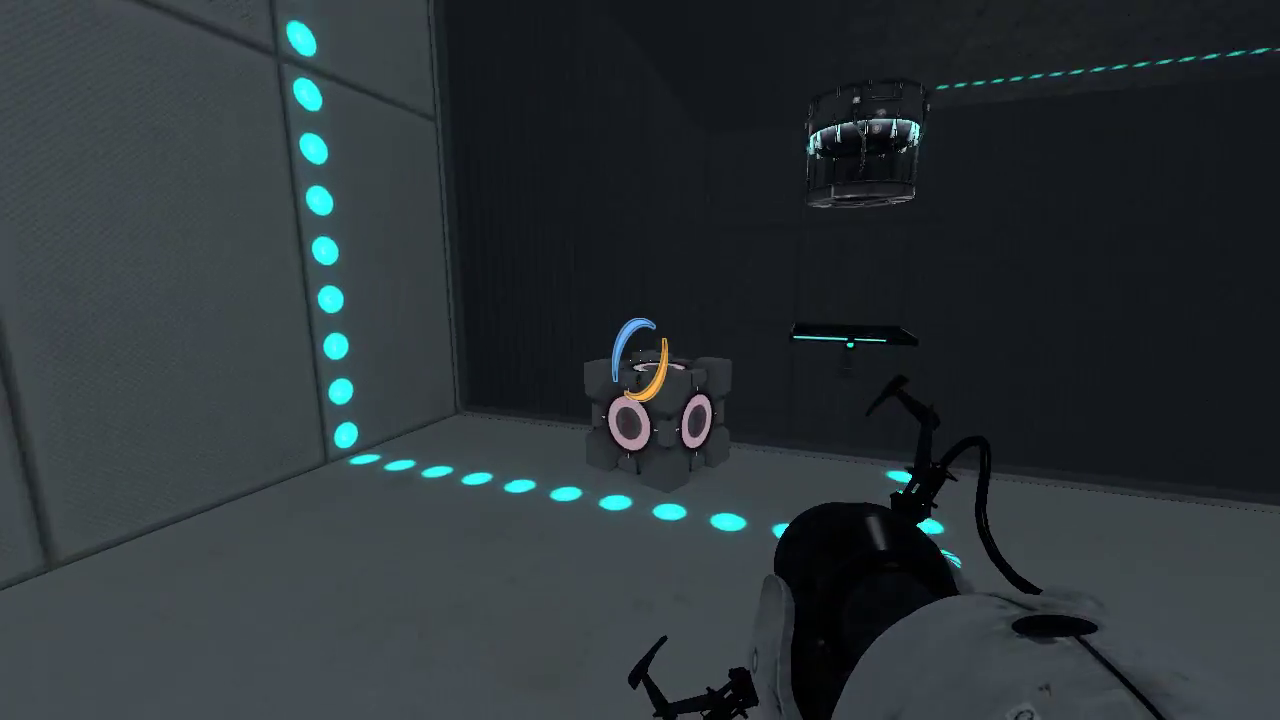
- Carry the weighted cube across the room and through the blue field, then set it down
{"action": "key", "text": "e"}
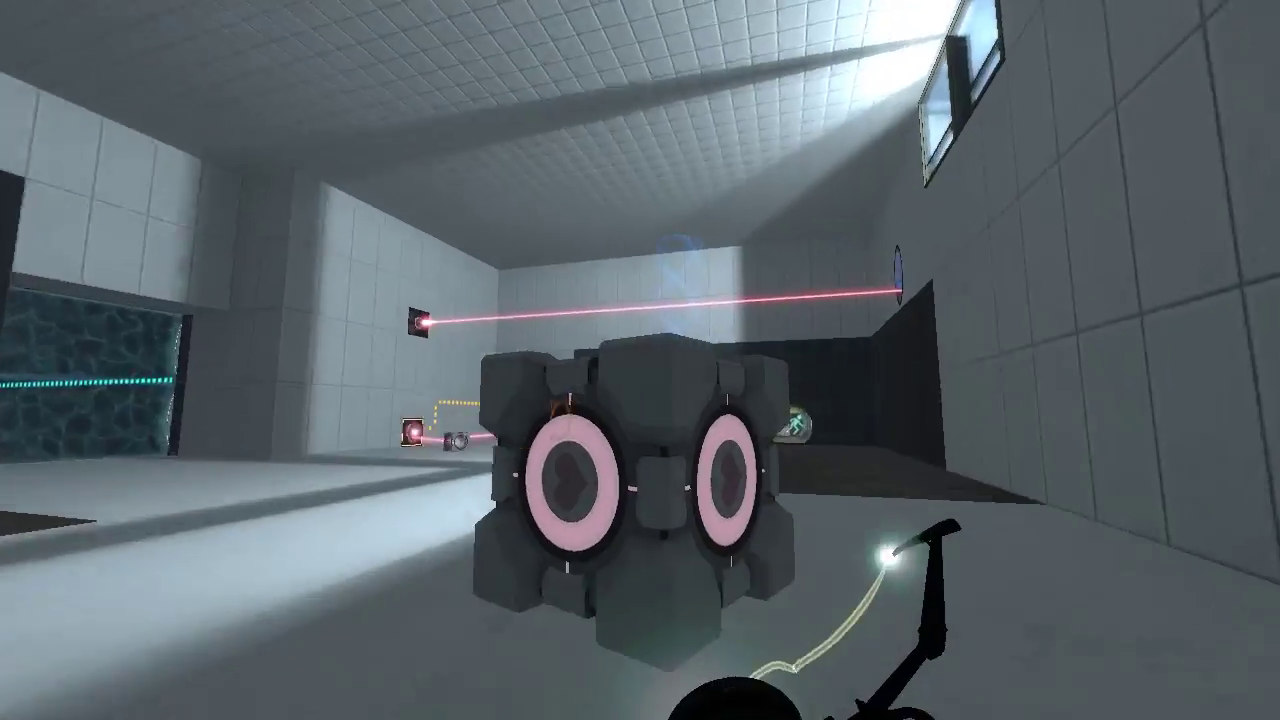
{"action": "key", "text": "w"}
{"action": "key", "text": "w"}
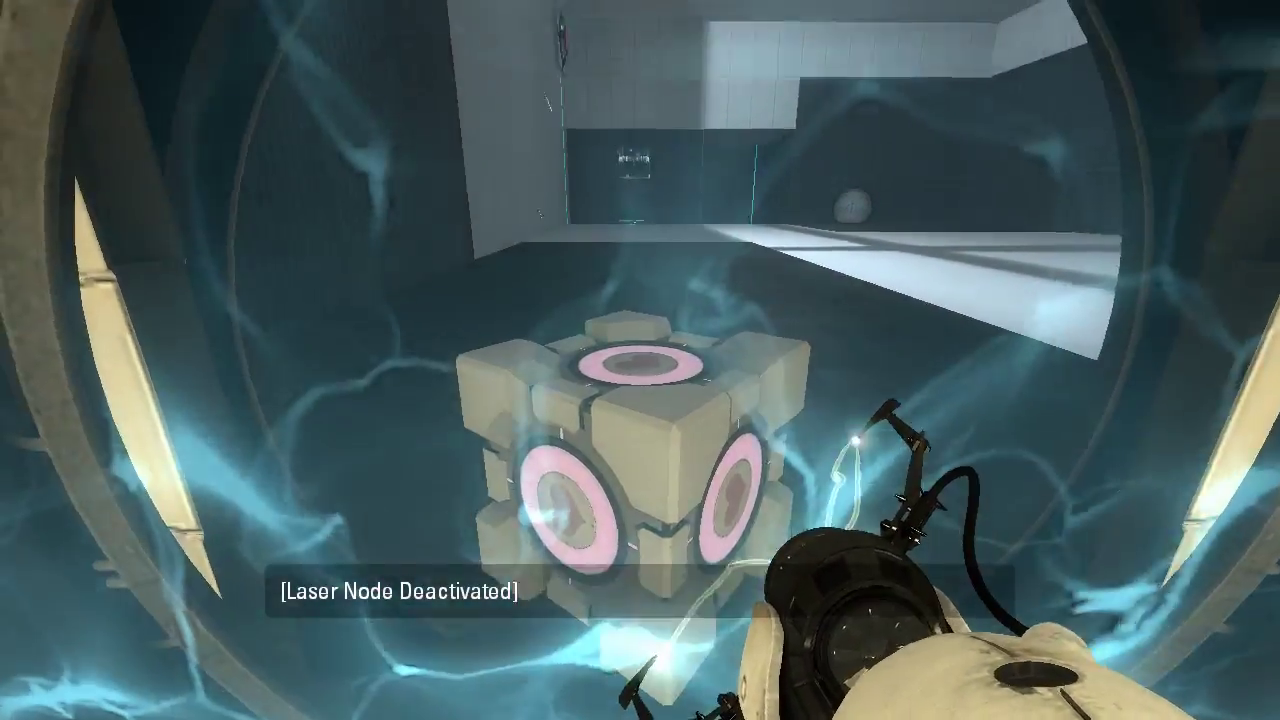
{"action": "key", "text": "w"}
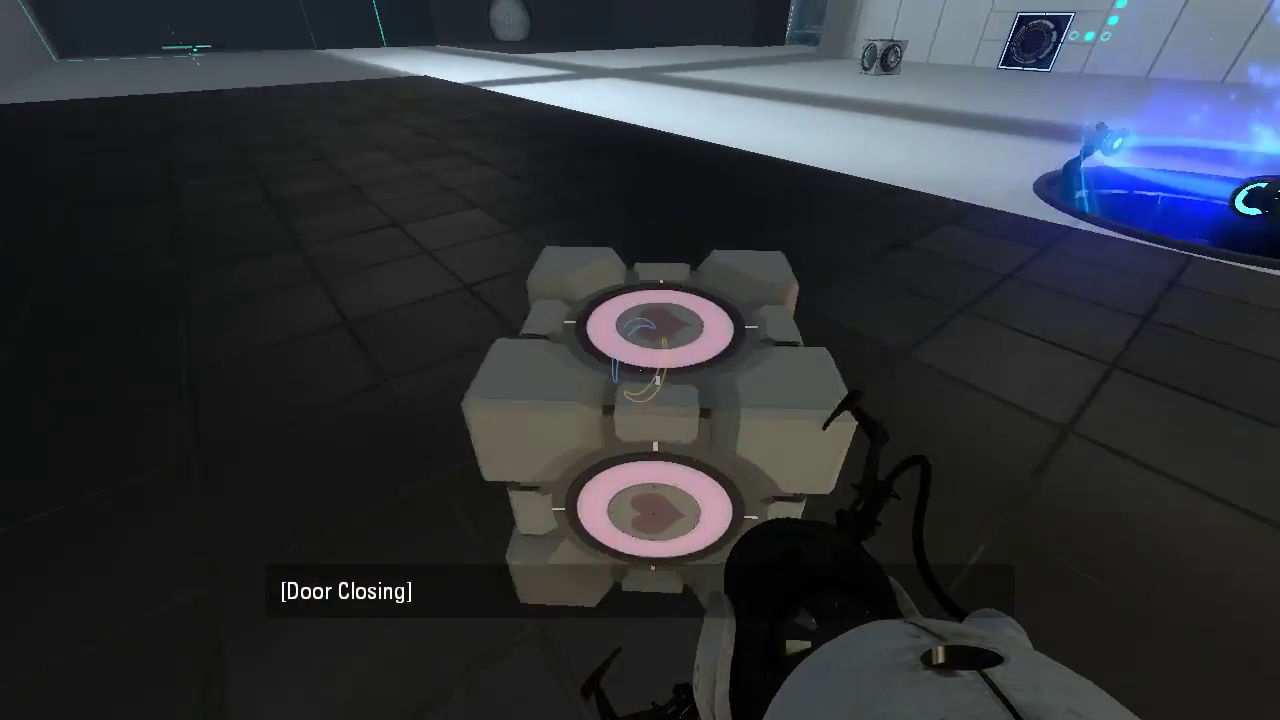
{"action": "key", "text": "w"}
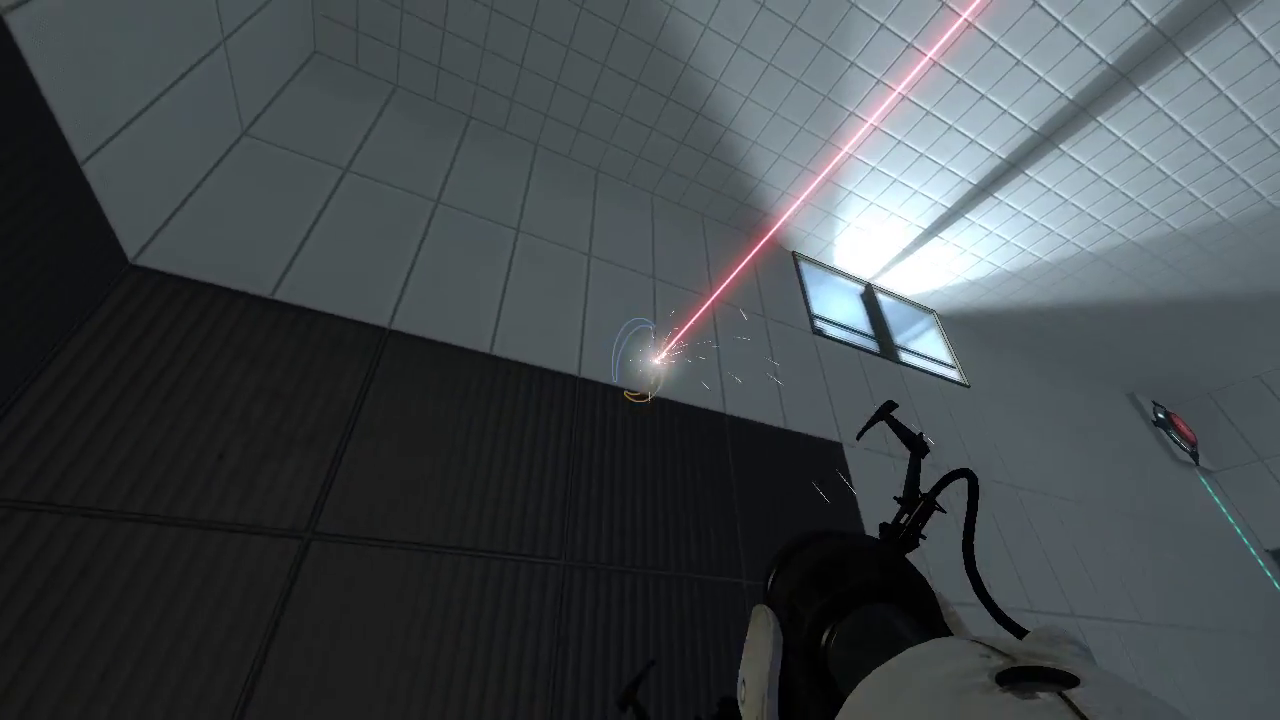
- Place blue and orange portals, pick the cube up again, and carry it to the exit grid
{"action": "left_click", "coordinate": [640, 360]}
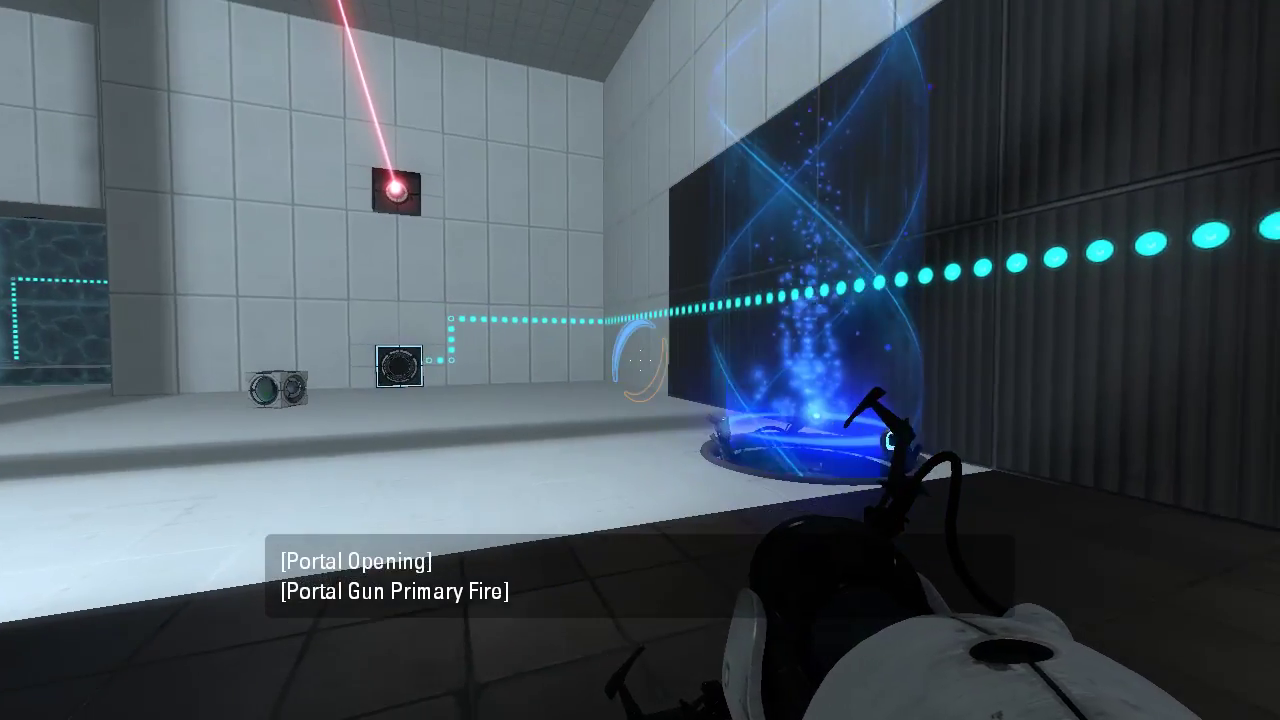
{"action": "right_click", "coordinate": [640, 360]}
{"action": "key", "text": "w"}
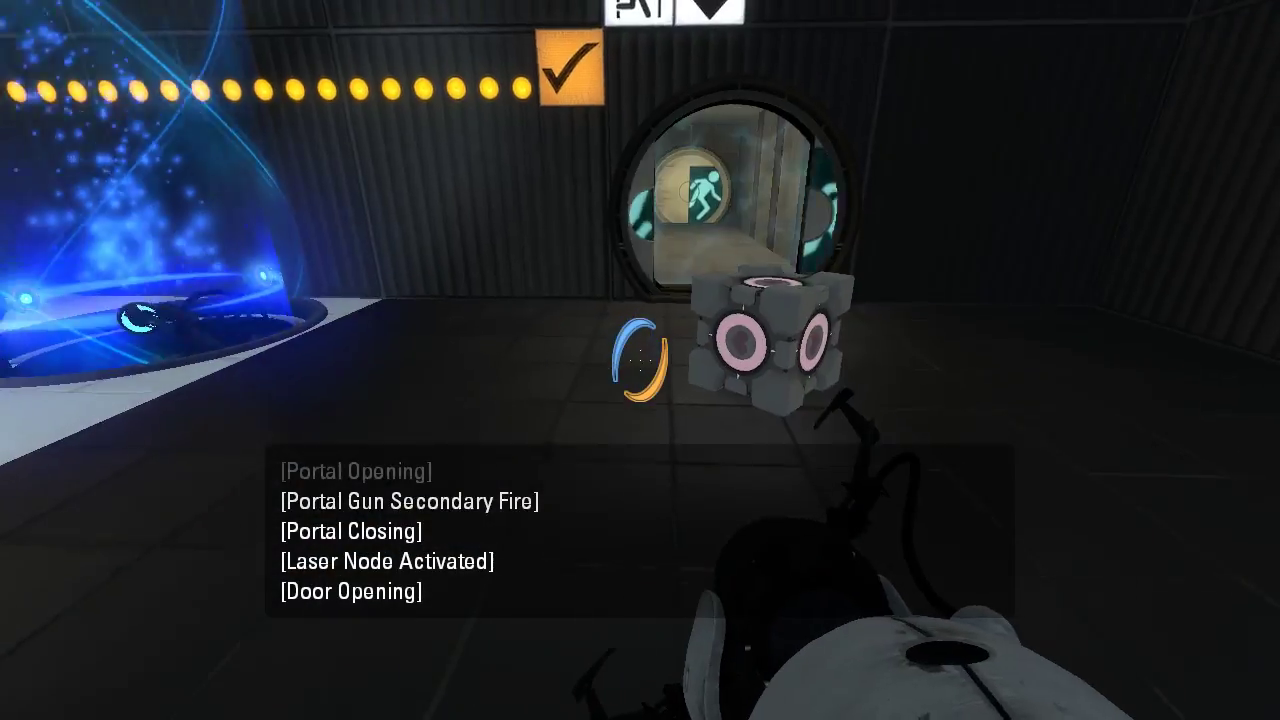
{"action": "key", "text": "e"}
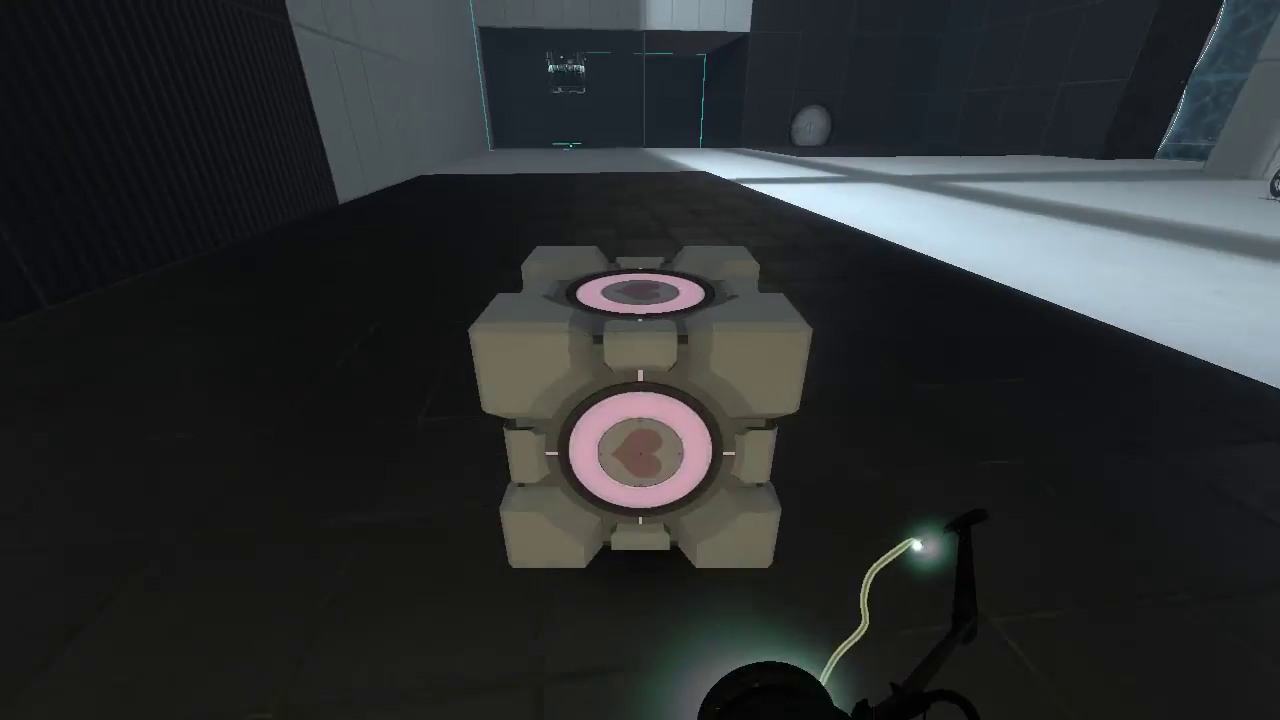
{"action": "key", "text": "w"}
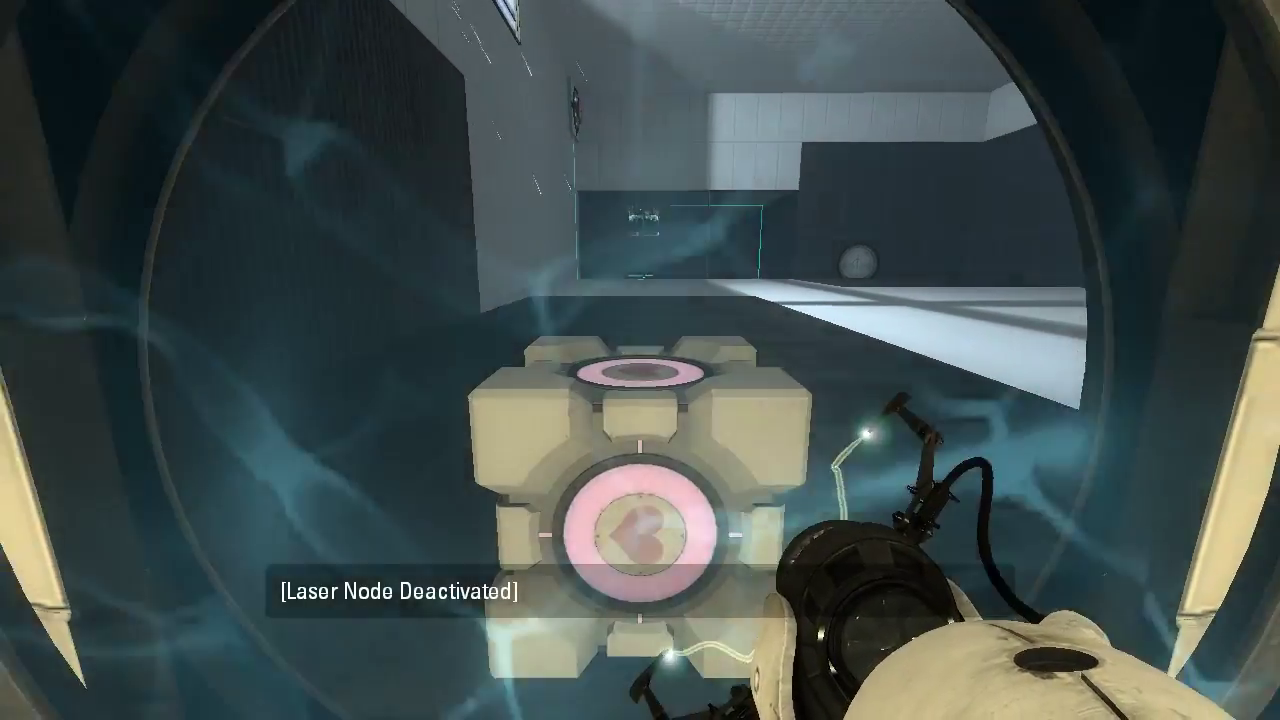
{"action": "key", "text": "w"}
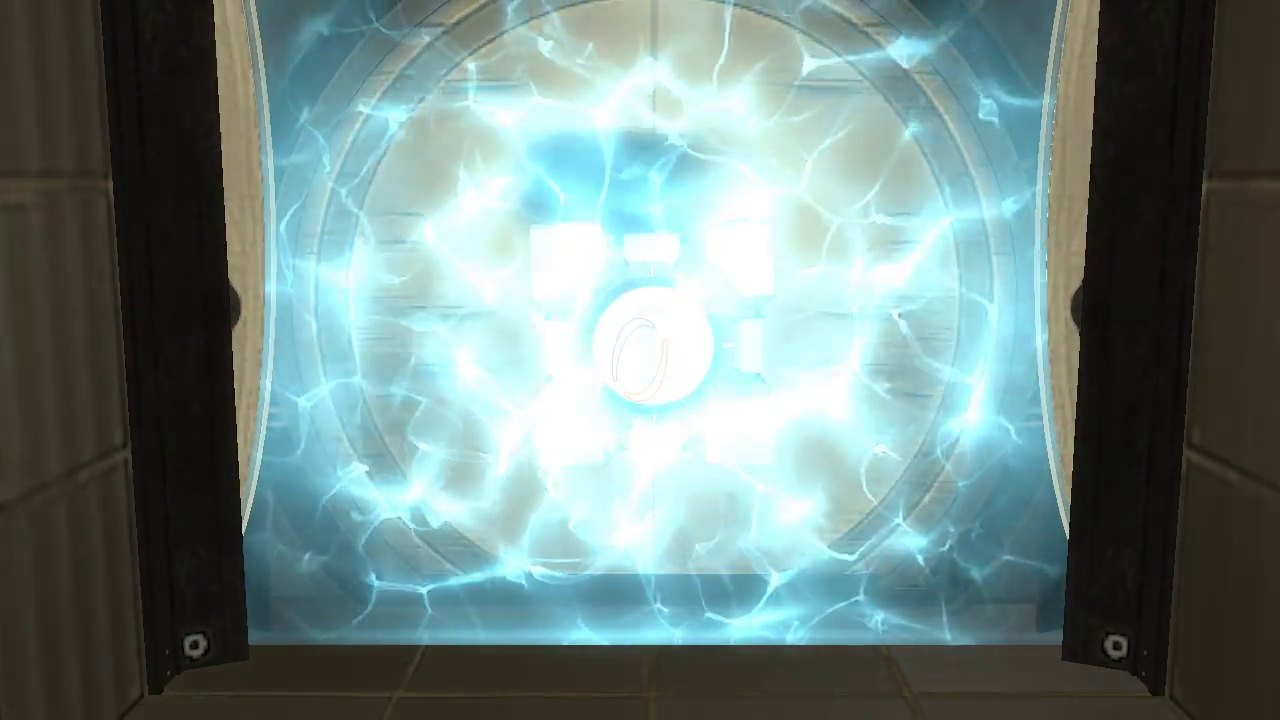
- Walk through the exit grid, corridor and circular door into the elevator, then turn around
{"action": "key", "text": "w"}
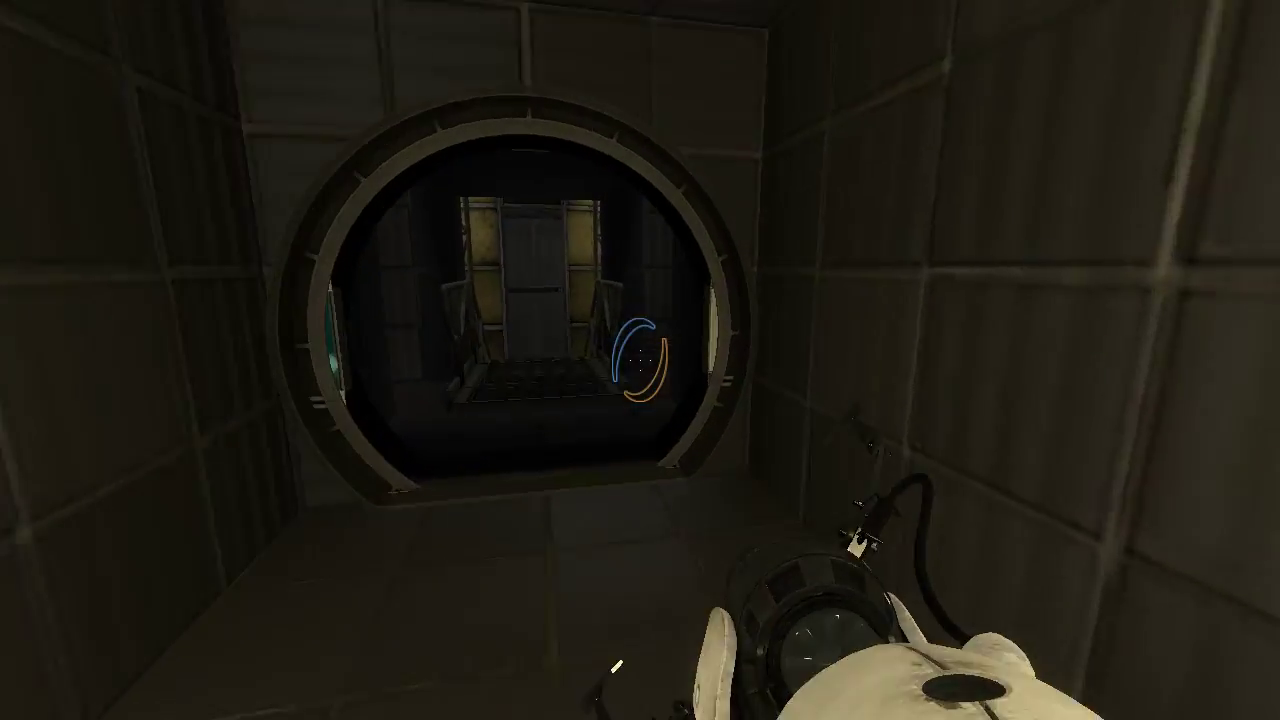
{"action": "key", "text": "w"}
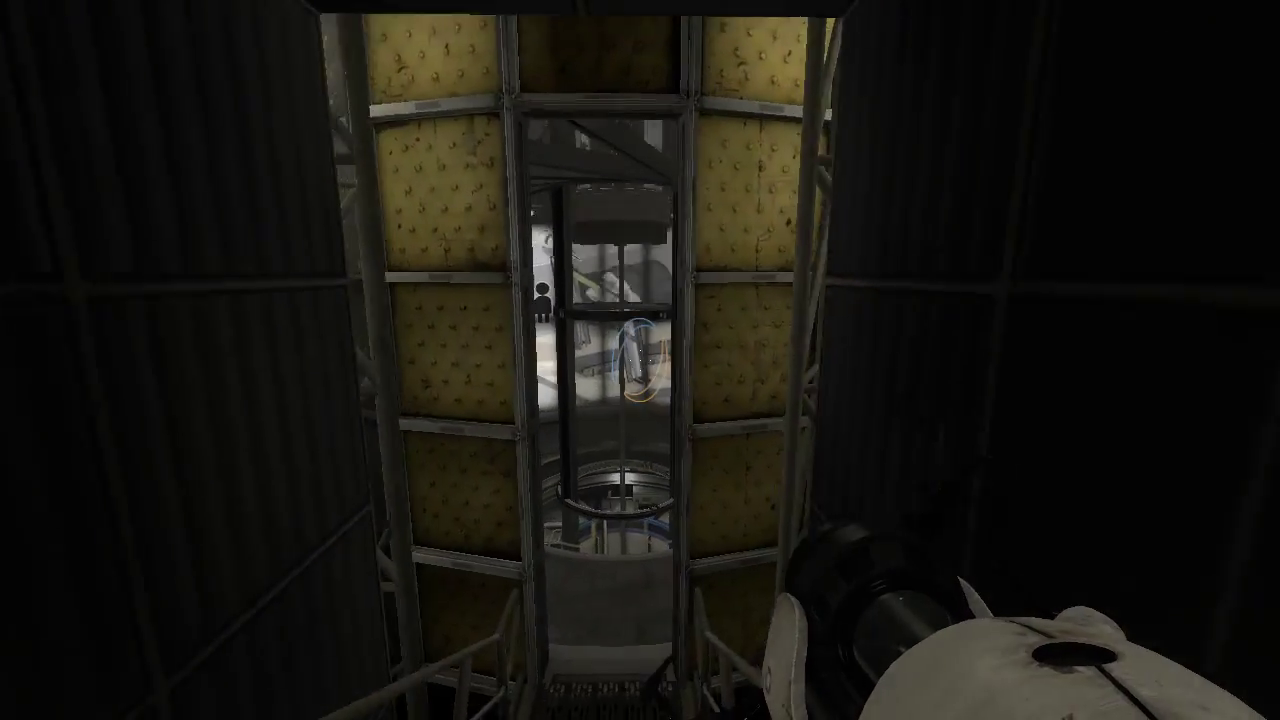
{"action": "key", "text": "w"}
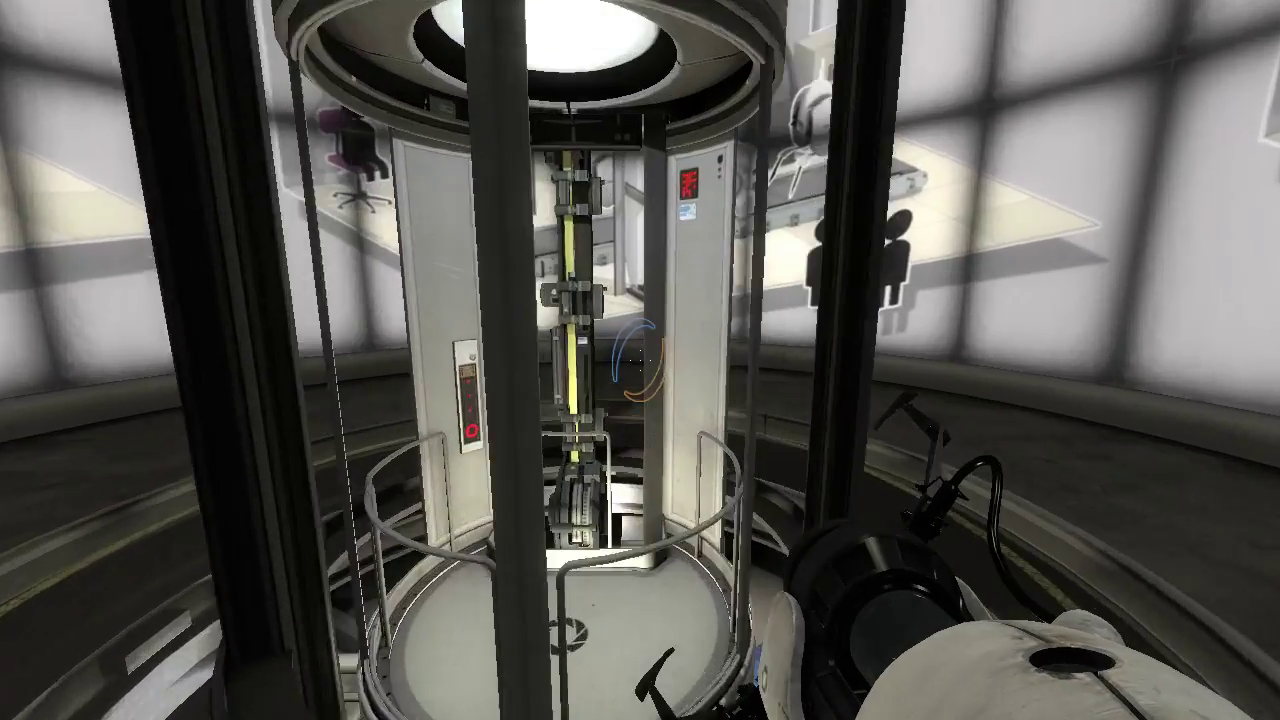
{"action": "key", "text": "w"}
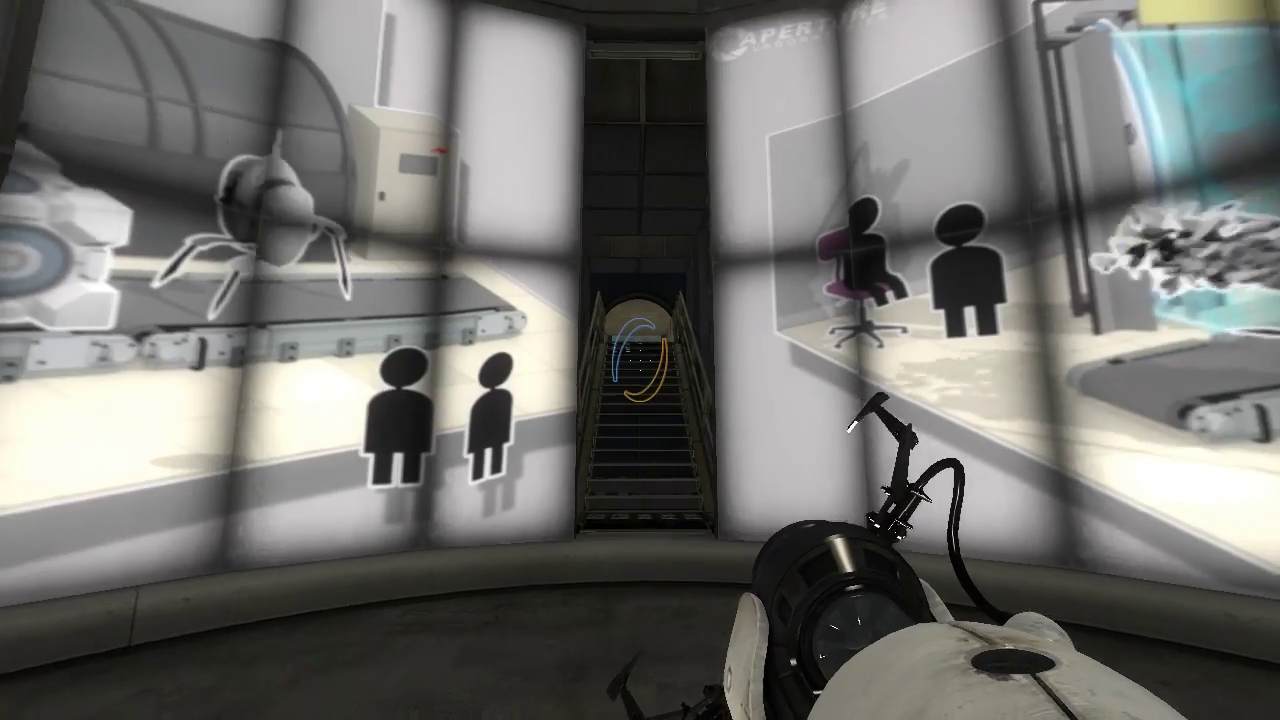